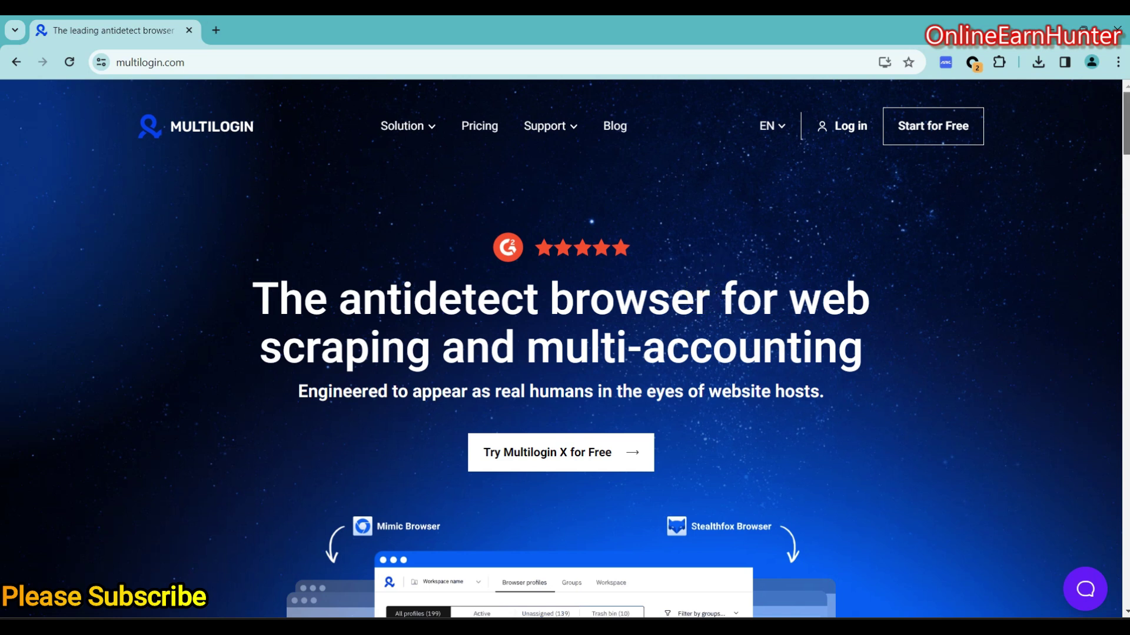
- Skim the multilogin.com homepage headline, then go to the Multi-Accounting solution page
scroll(564, 353, down, 2)
scroll(815, 198, up, 1)
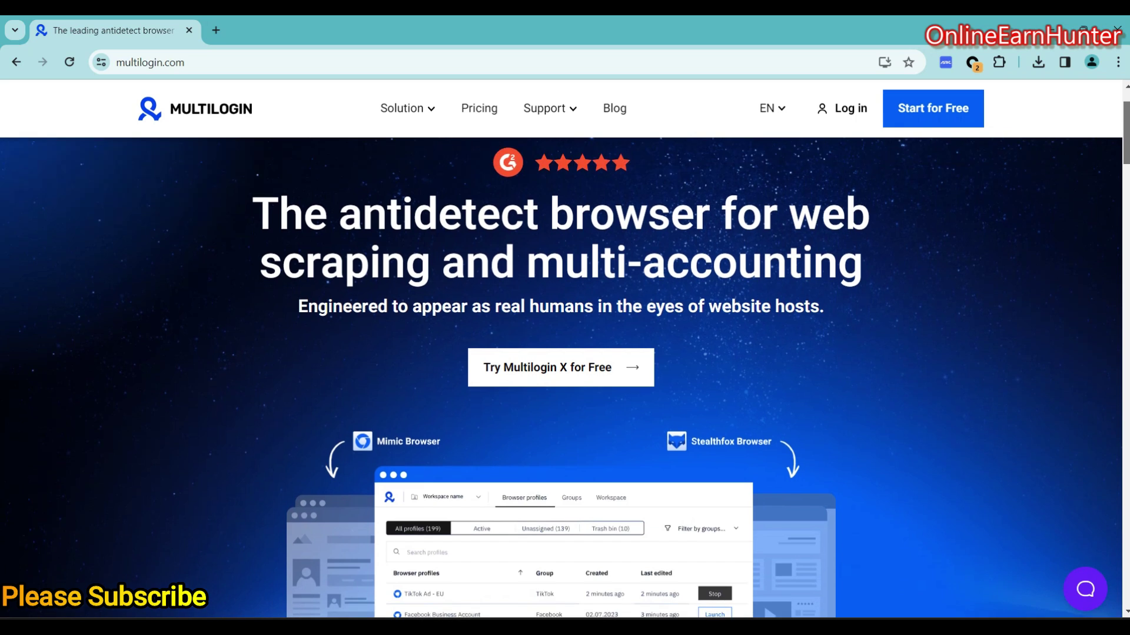
drag(792, 256, 486, 281)
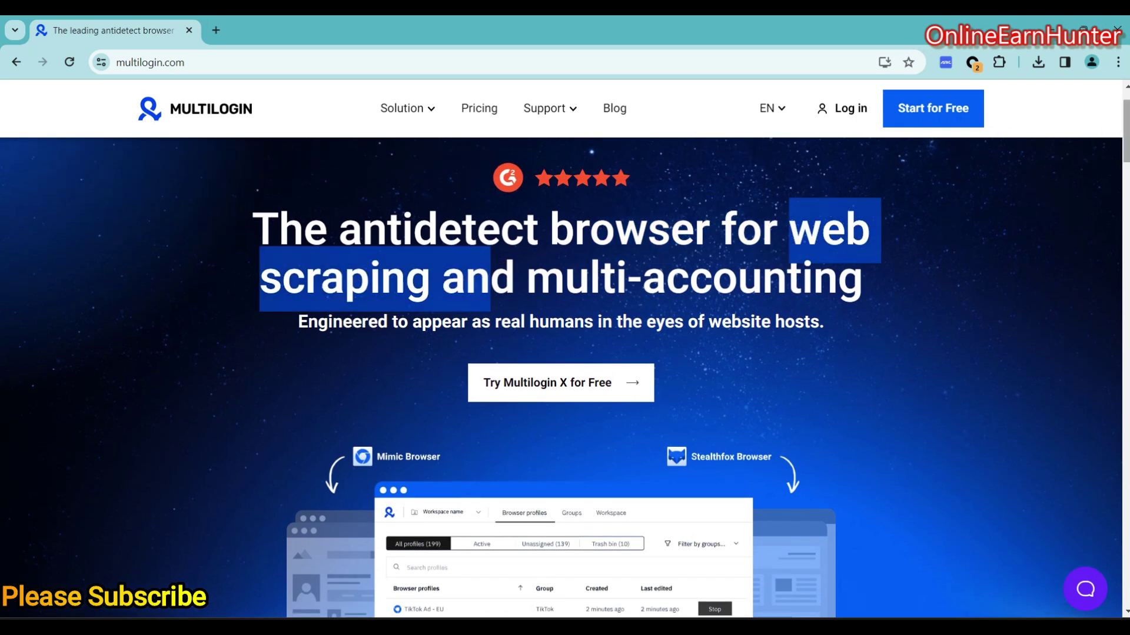
mouse_move(429, 112)
click(421, 190)
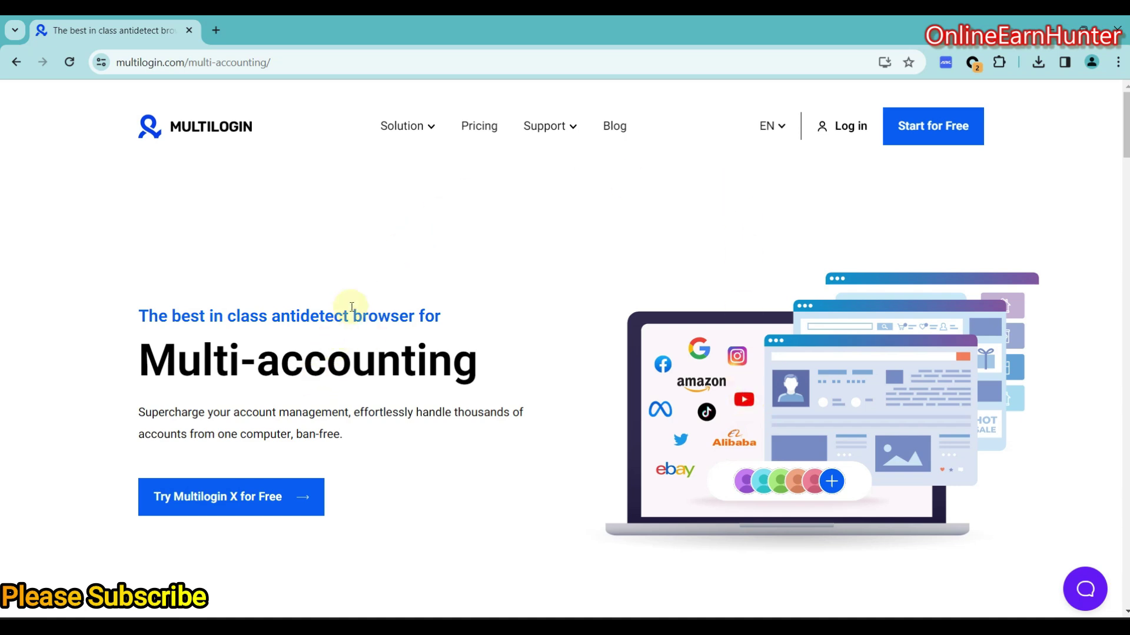
- Open the pricing page and compare the monthly plan prices, including SCALE at €299/month
click(468, 129)
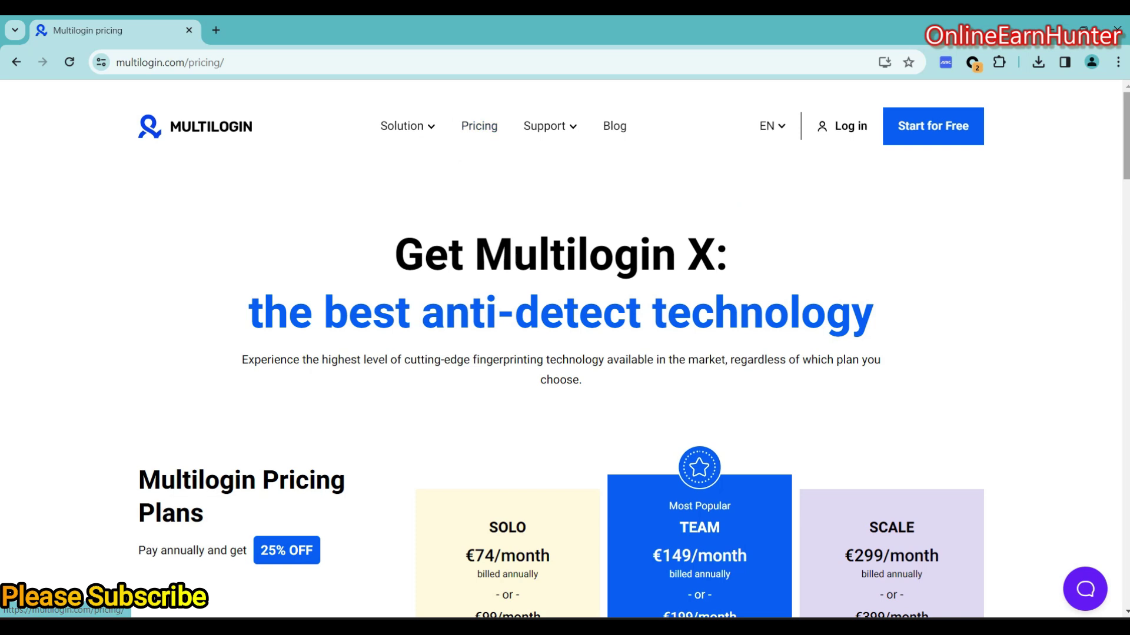
scroll(639, 224, down, 5)
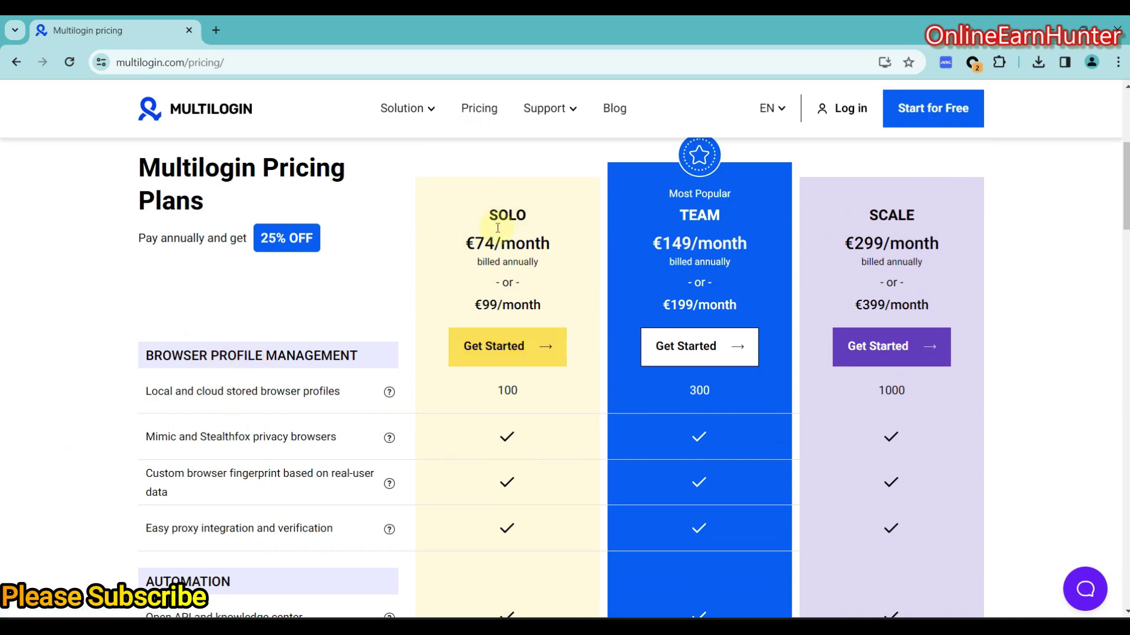
drag(466, 243, 550, 244)
drag(845, 243, 979, 252)
- Review the feature table rows (profile management, Mimic and Stealthfox, custom fingerprints), then return to the top
scroll(694, 294, down, 1)
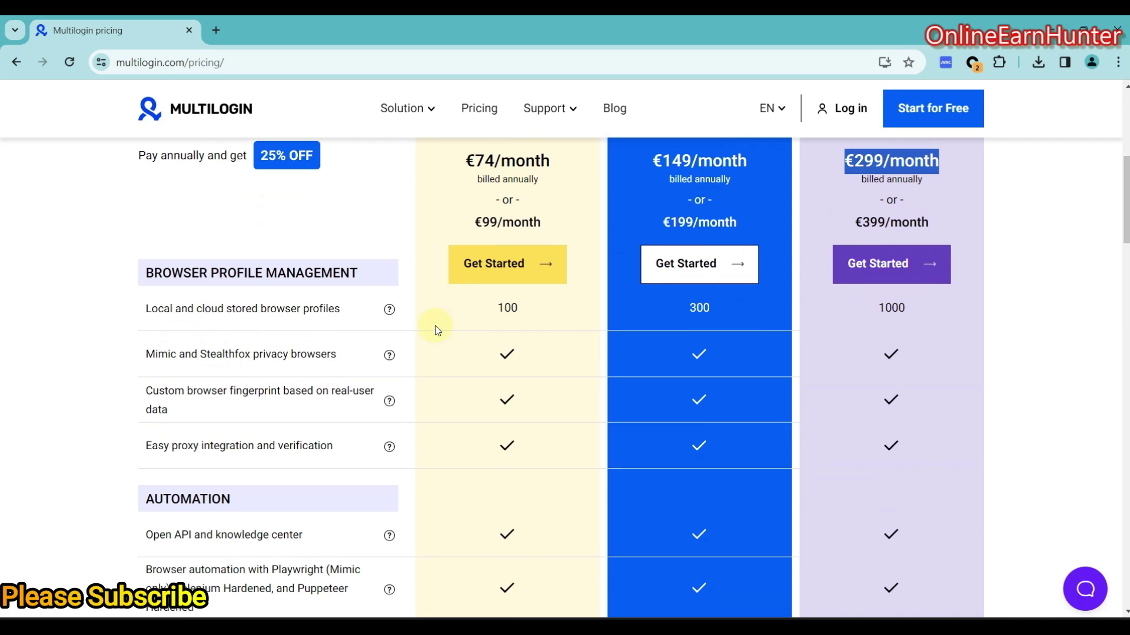
drag(152, 308, 307, 447)
click(121, 321)
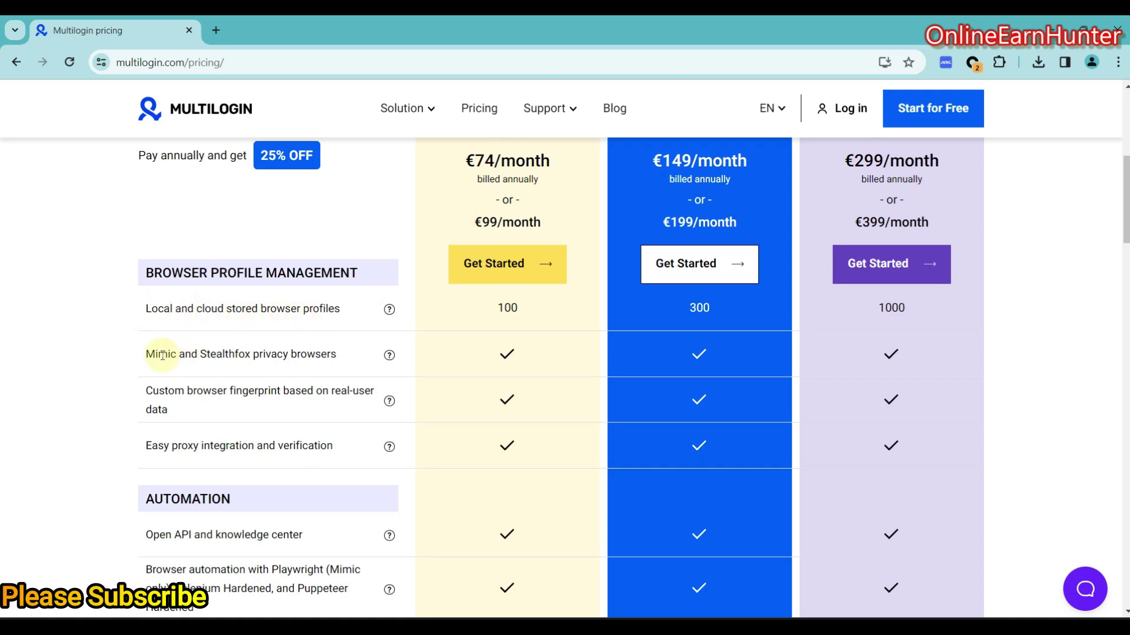
drag(163, 355, 234, 356)
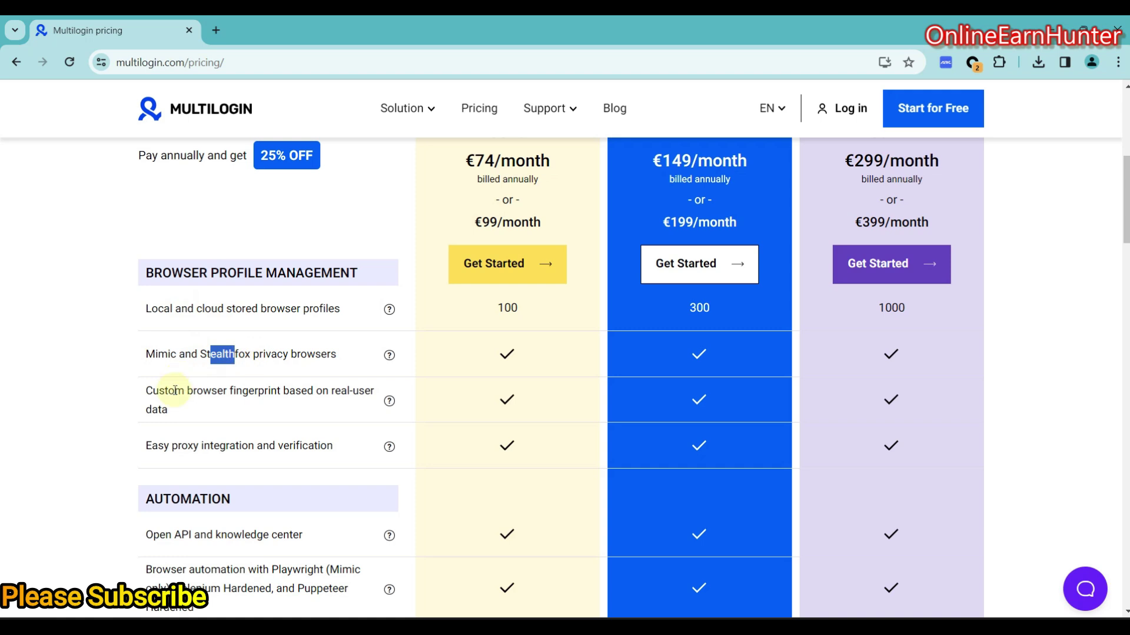
drag(175, 390, 242, 391)
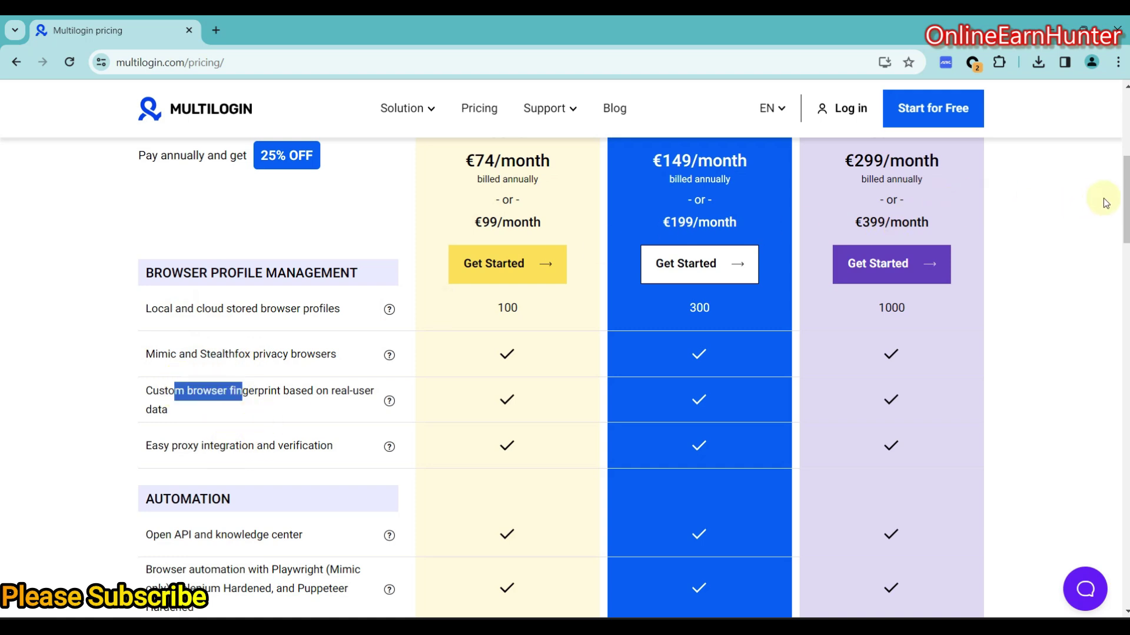
drag(1125, 200, 1125, 136)
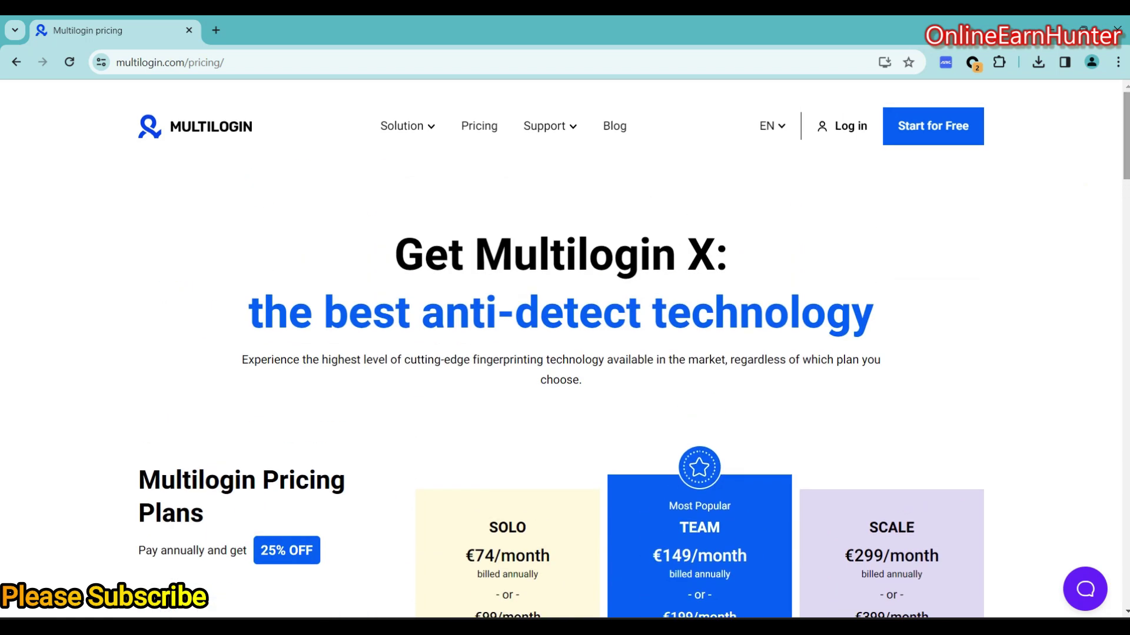
- Switch from sign-up to the login form and log in with Remember me ticked
click(914, 125)
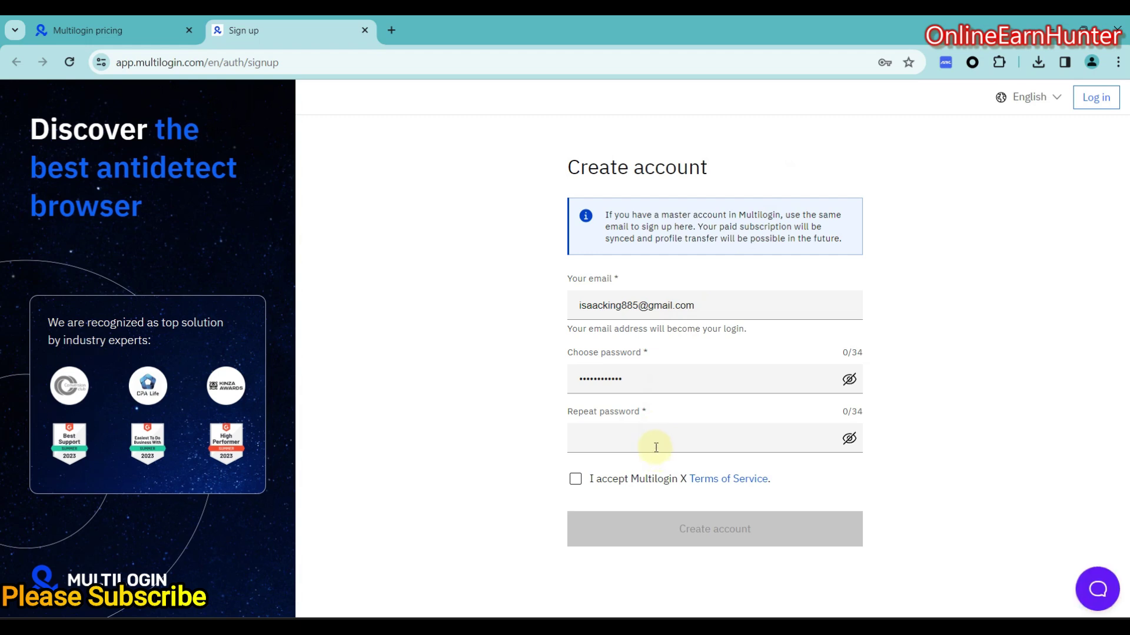
click(1097, 95)
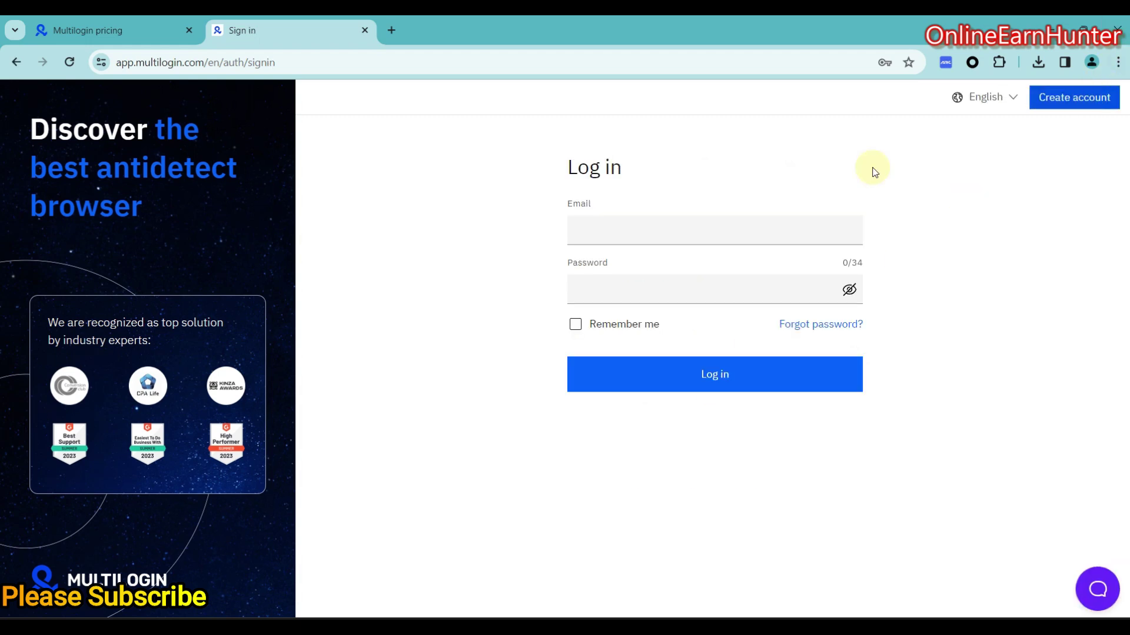
click(575, 324)
click(684, 383)
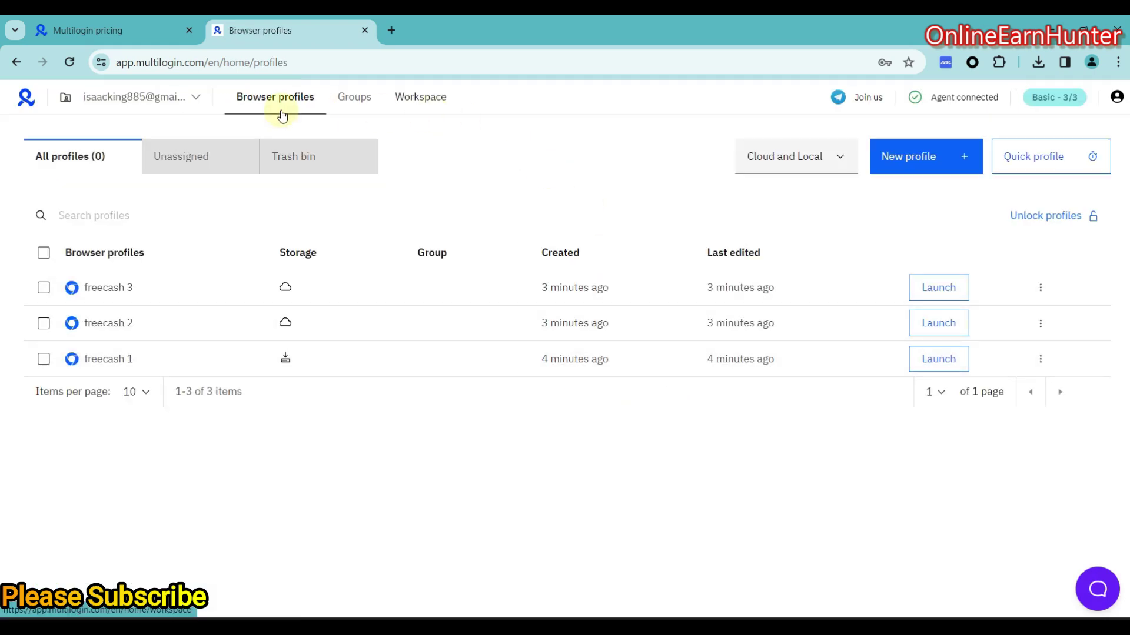
- Check the agent connection status and open Chrome's full download history
click(948, 100)
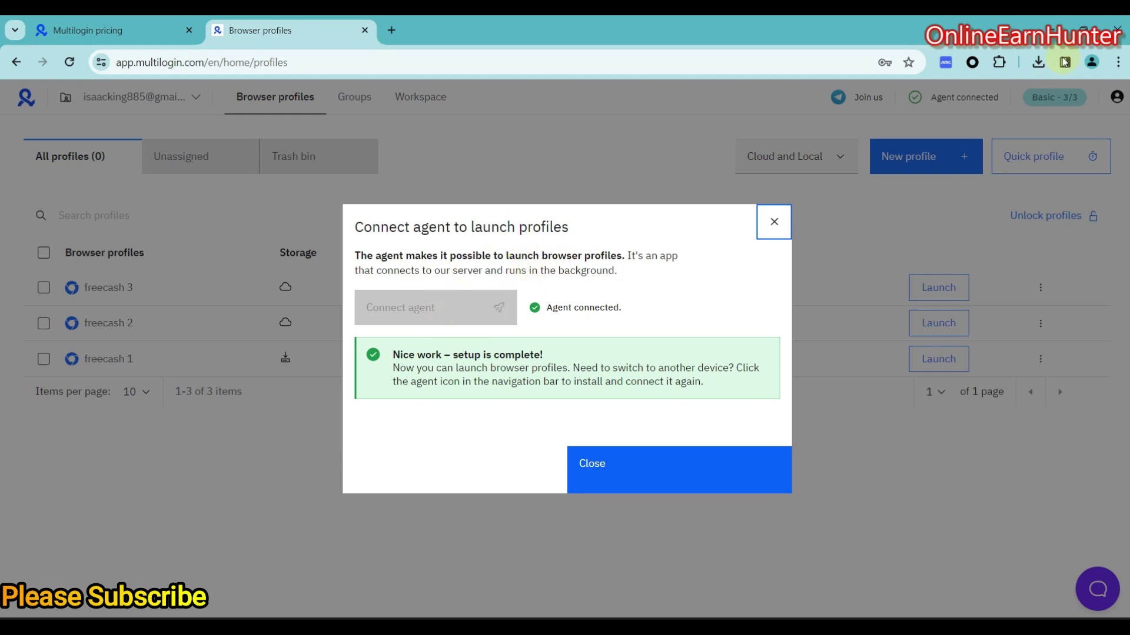
click(1038, 61)
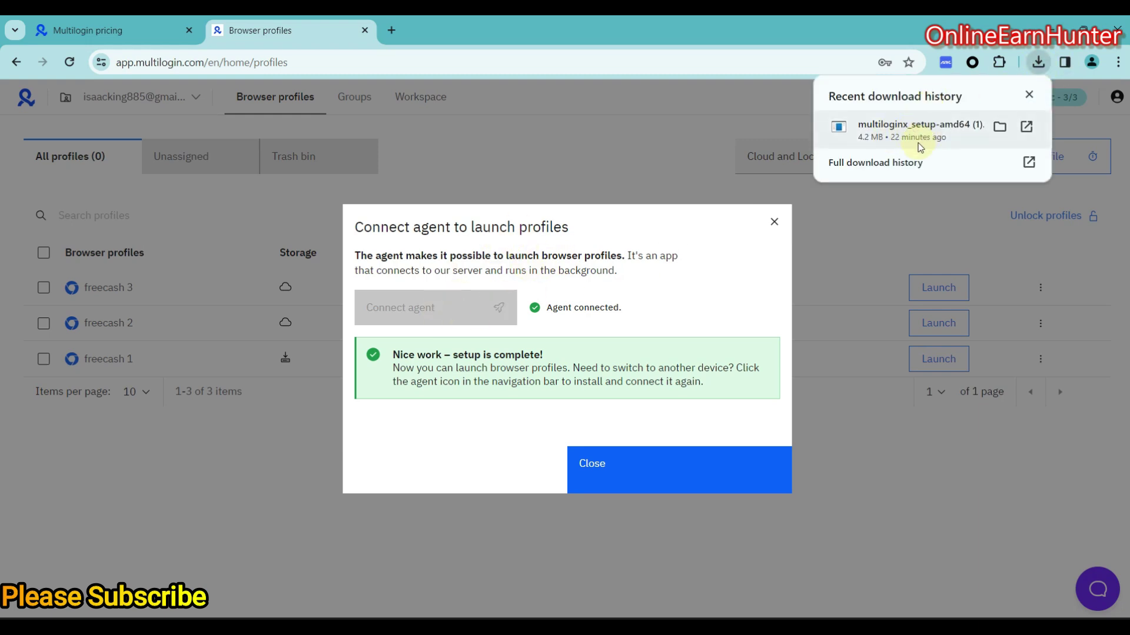
click(911, 162)
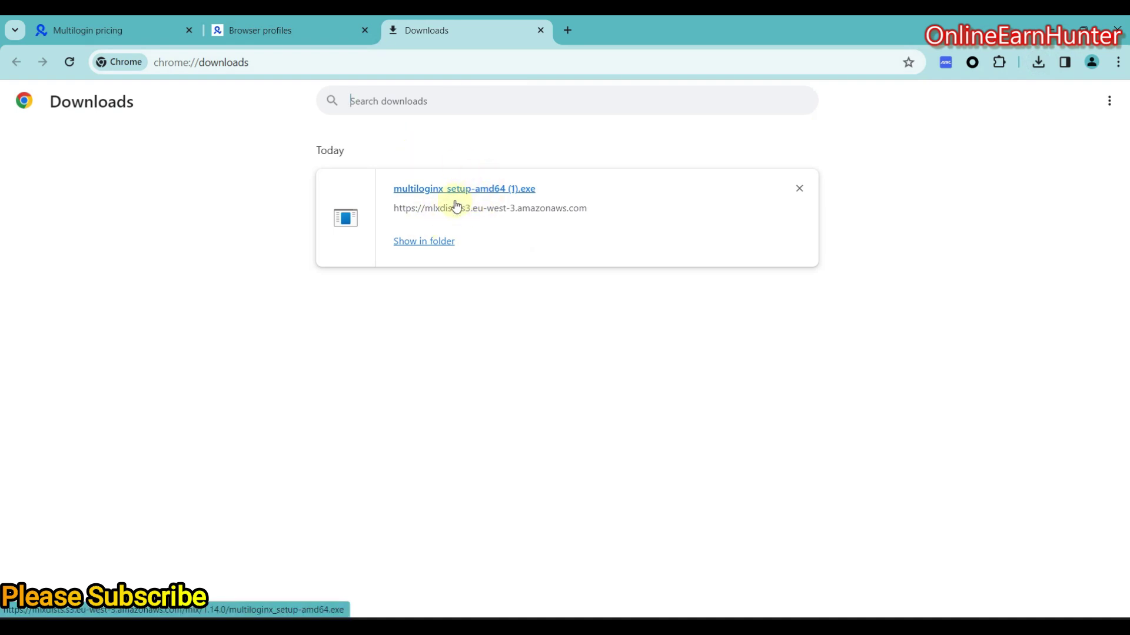
- Return to the Browser profiles tab and read the Connect agent description
click(287, 29)
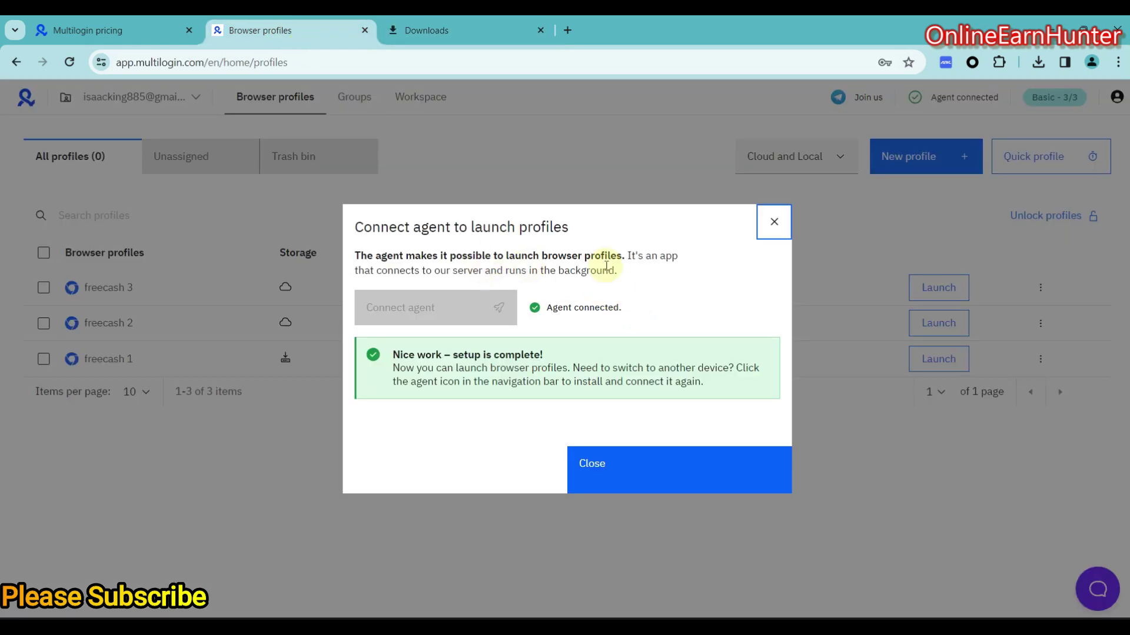
drag(630, 254, 677, 255)
drag(422, 271, 614, 272)
click(662, 277)
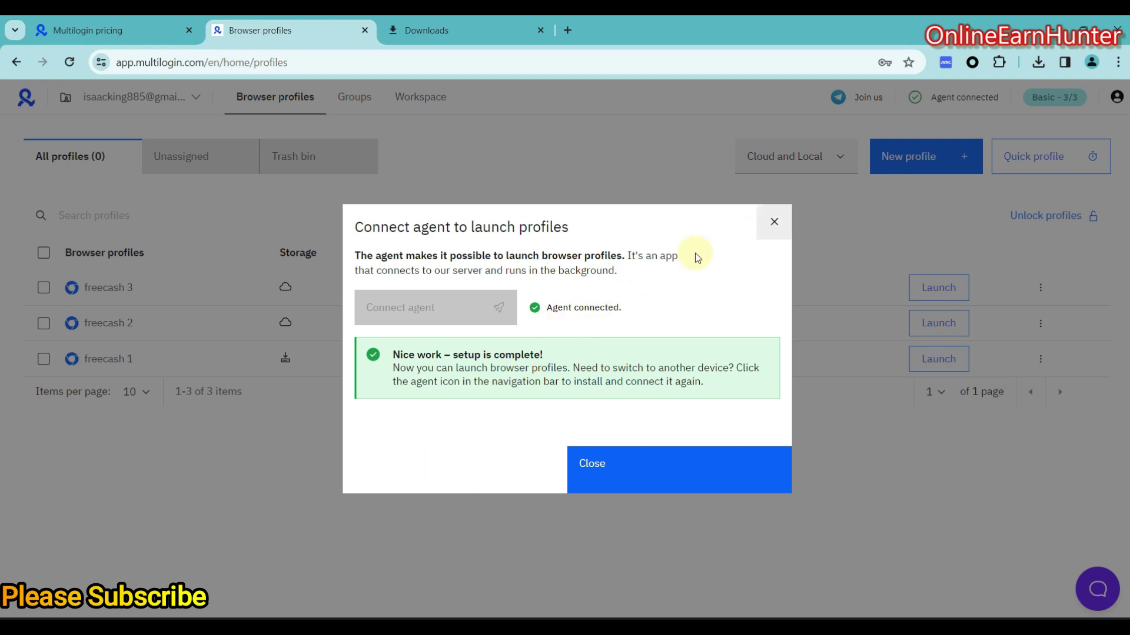
- Close the agent window and select the freecash 3, 2 and 1 profiles
click(776, 220)
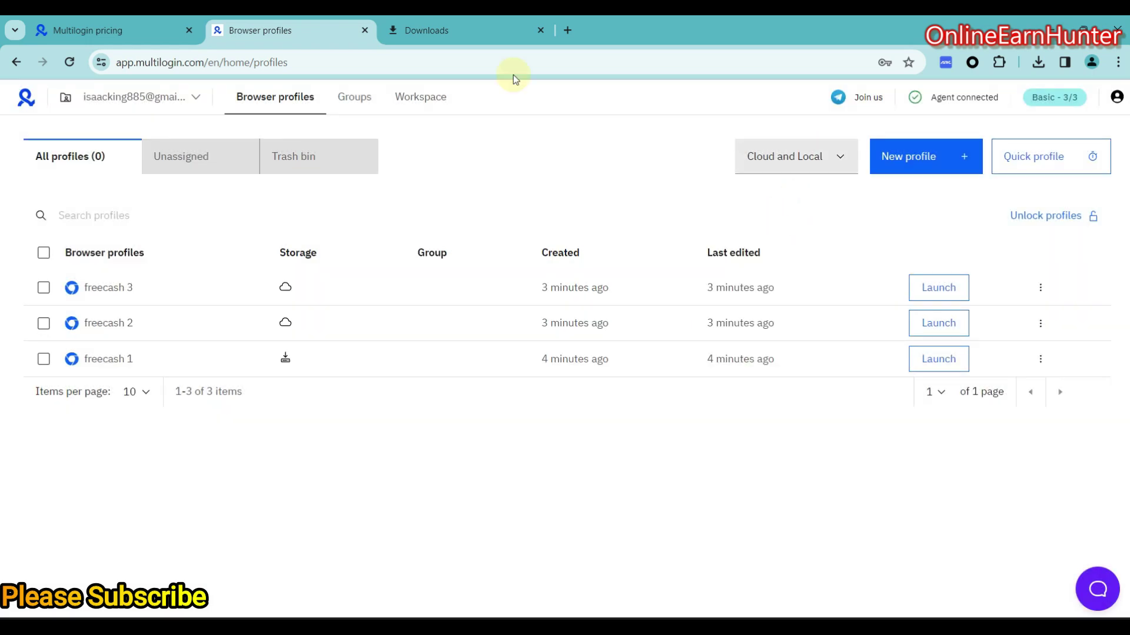
click(44, 289)
click(44, 323)
click(44, 358)
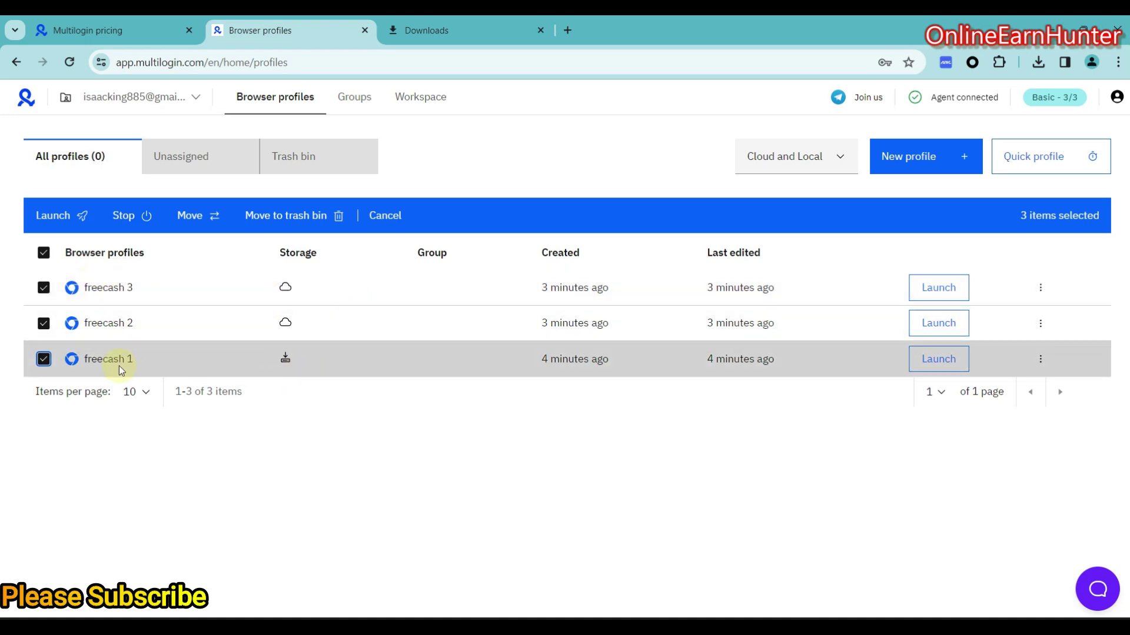
- Deselect all three profiles and open freecash 1 for editing from its actions menu
click(44, 287)
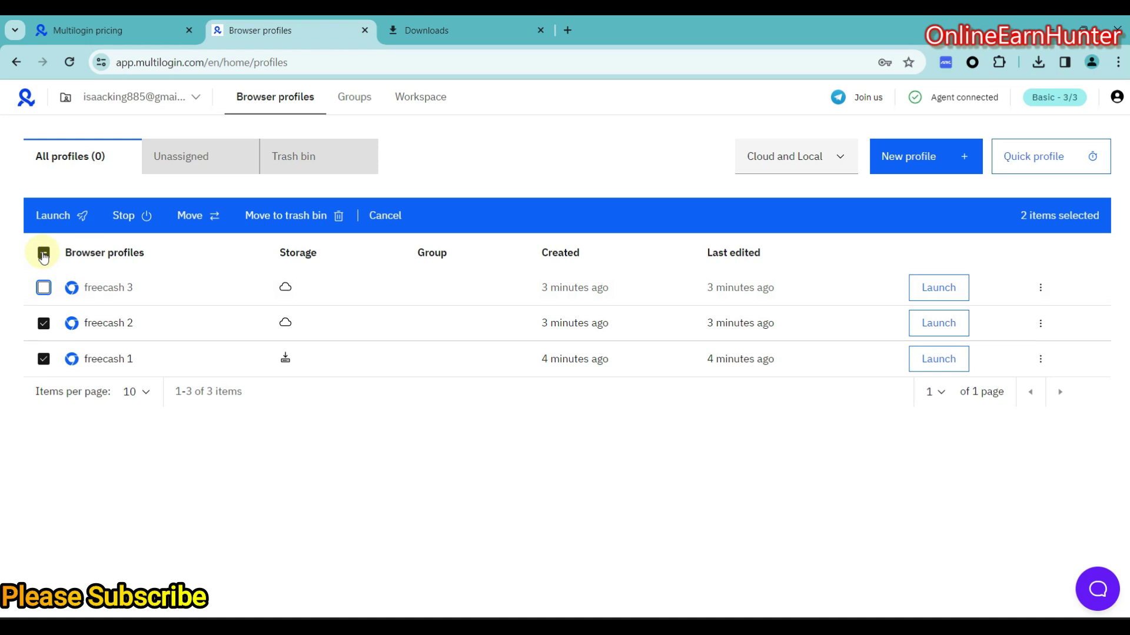
click(43, 323)
click(44, 359)
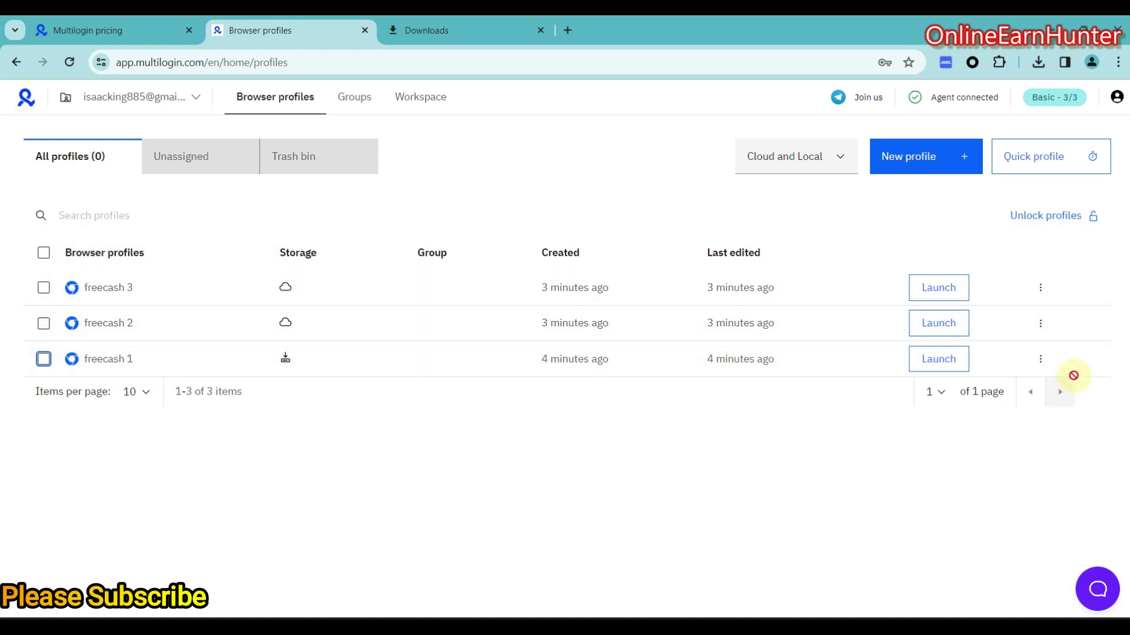
click(1039, 359)
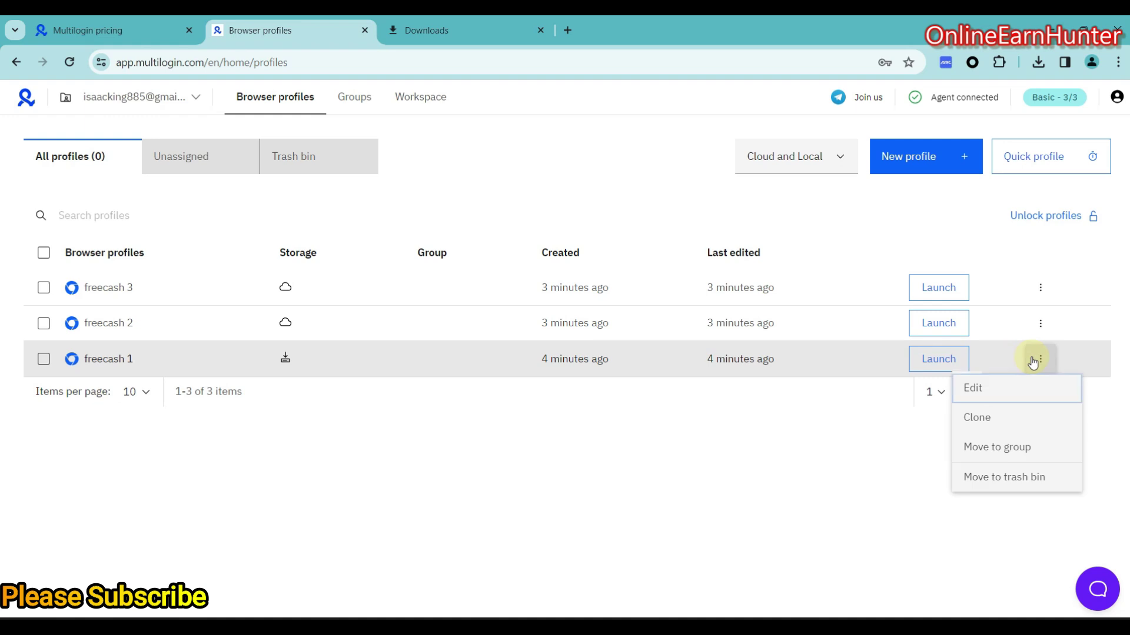
click(994, 393)
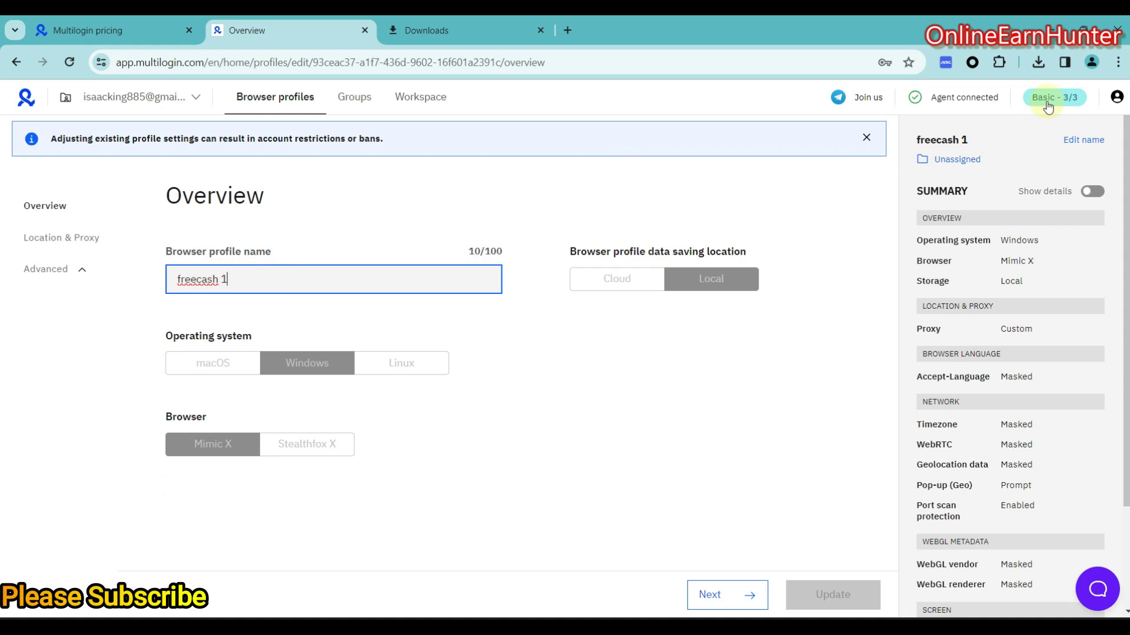
- Check the profile limit on the Basic - 3/3 plan badge
mouse_move(1048, 106)
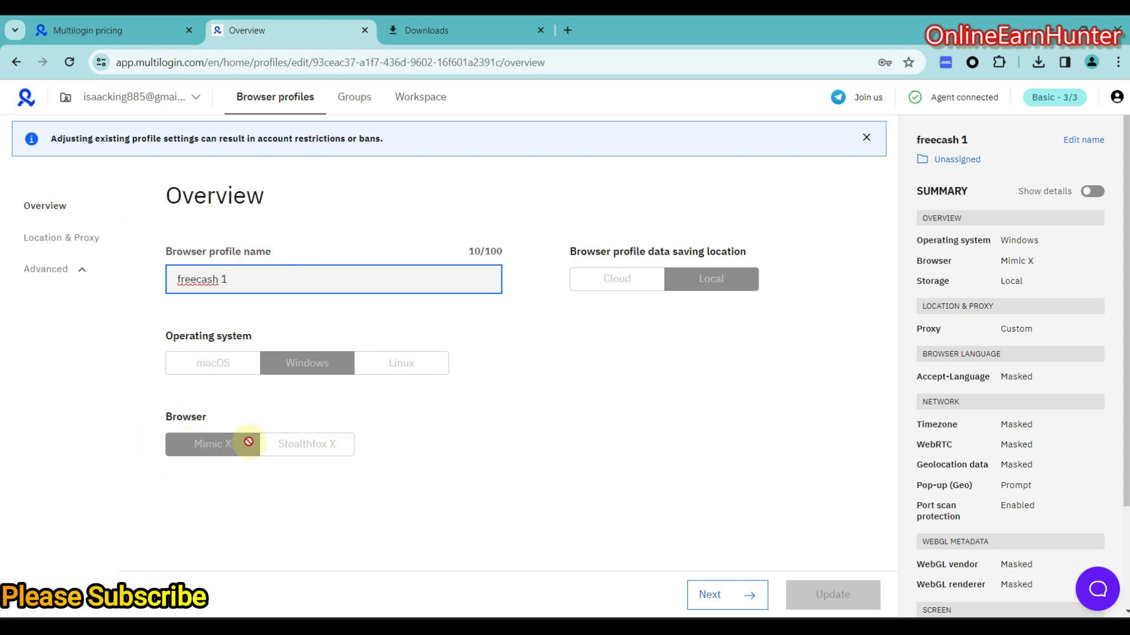
- Keep freecash 1's proxy type as Socks5 in Location & Proxy and continue to Network
click(78, 239)
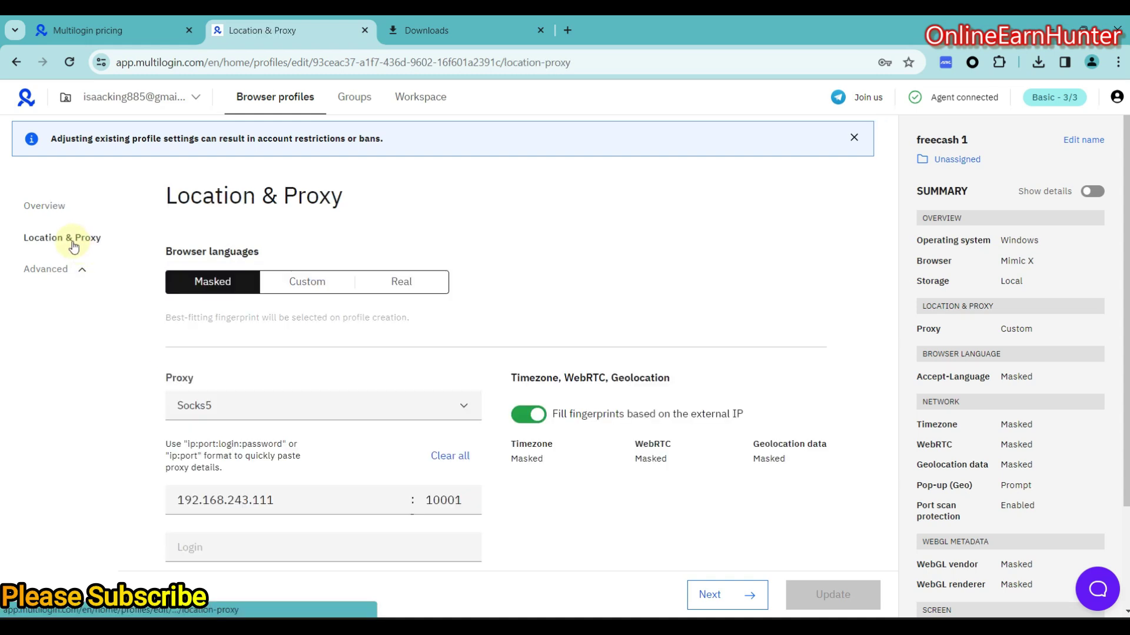
click(200, 406)
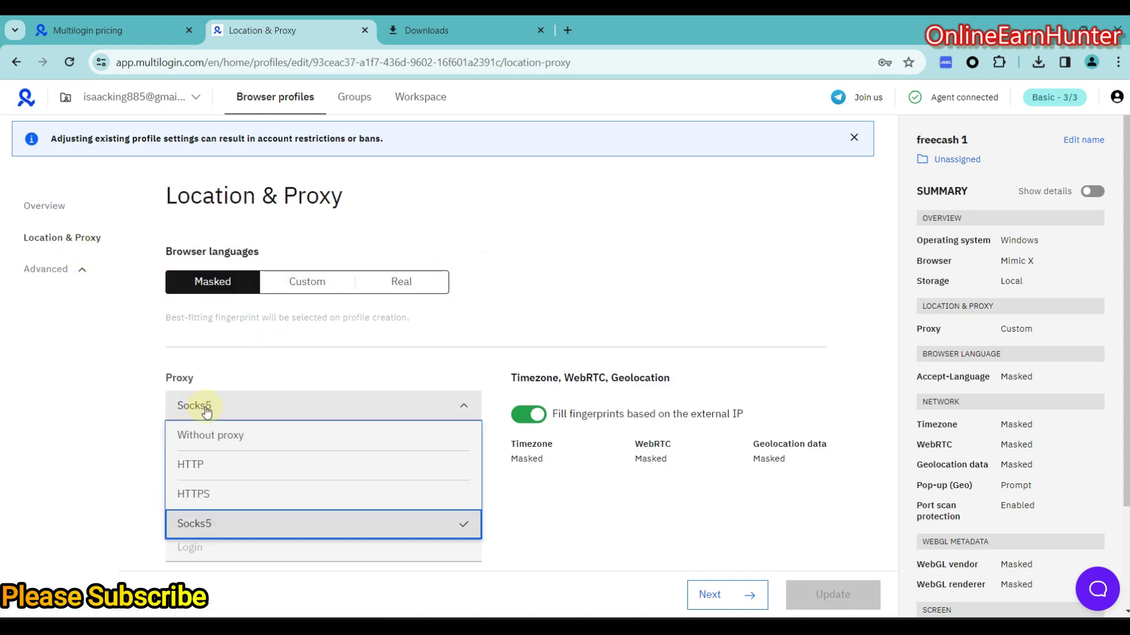
click(202, 526)
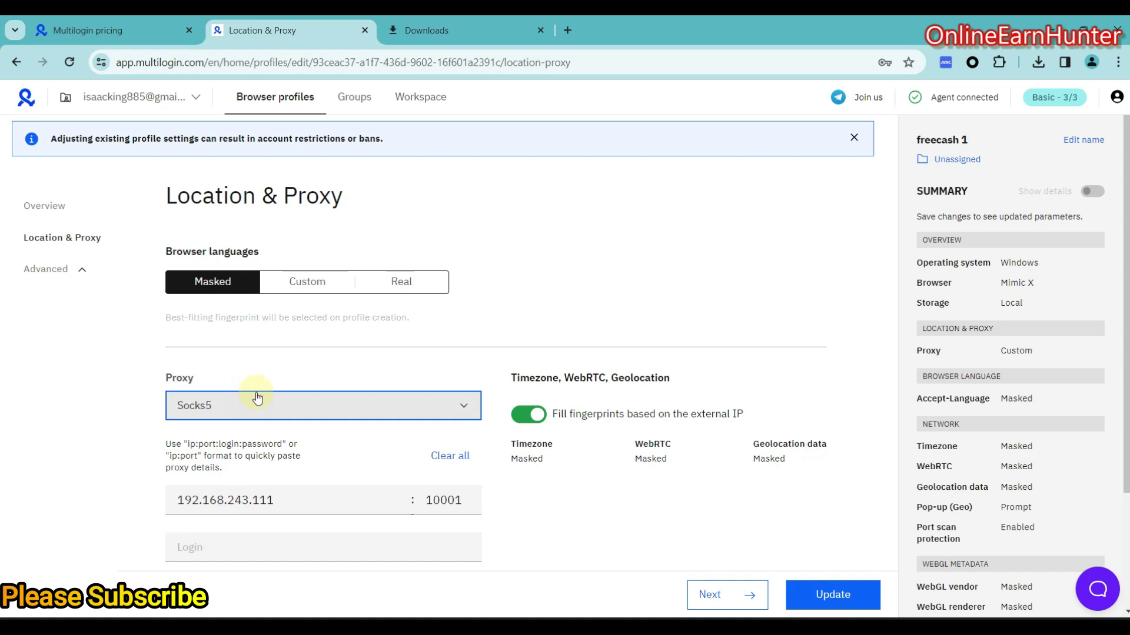
scroll(1055, 156, down, 1)
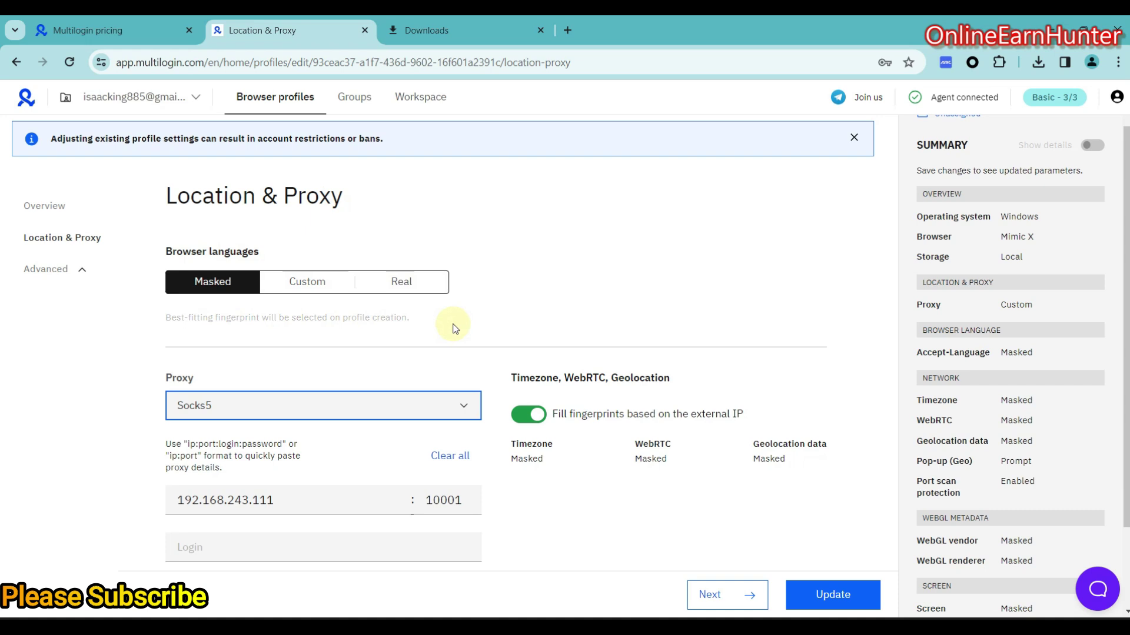
click(704, 596)
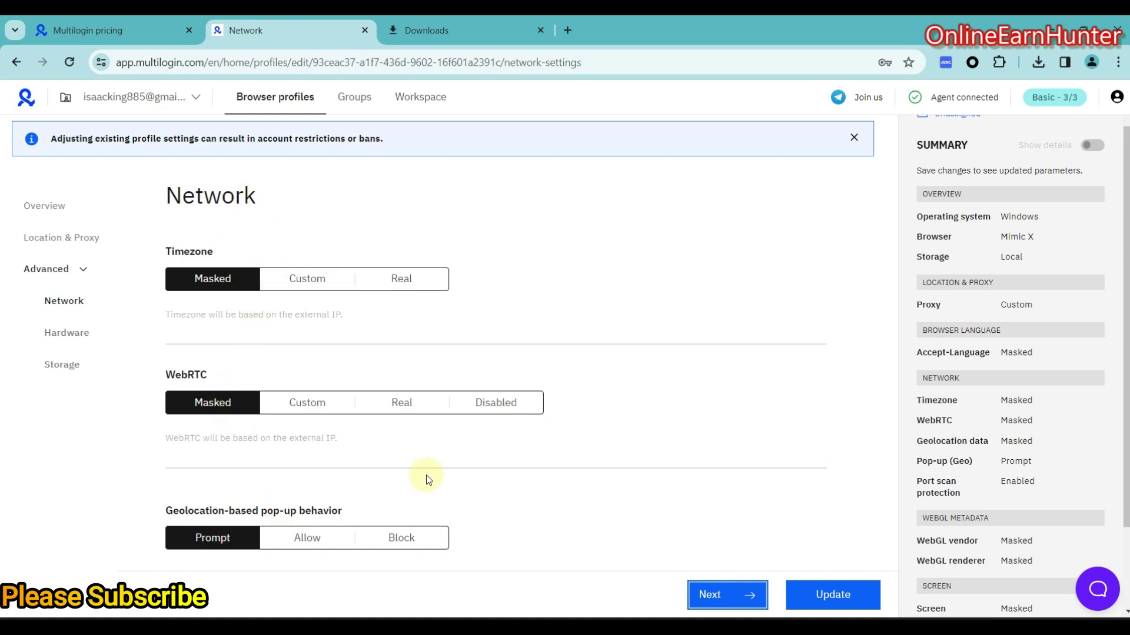
- Review the Network settings with masked timezone and WebRTC, then move on to Hardware
scroll(426, 475, down, 5)
scroll(383, 363, up, 5)
scroll(344, 351, down, 5)
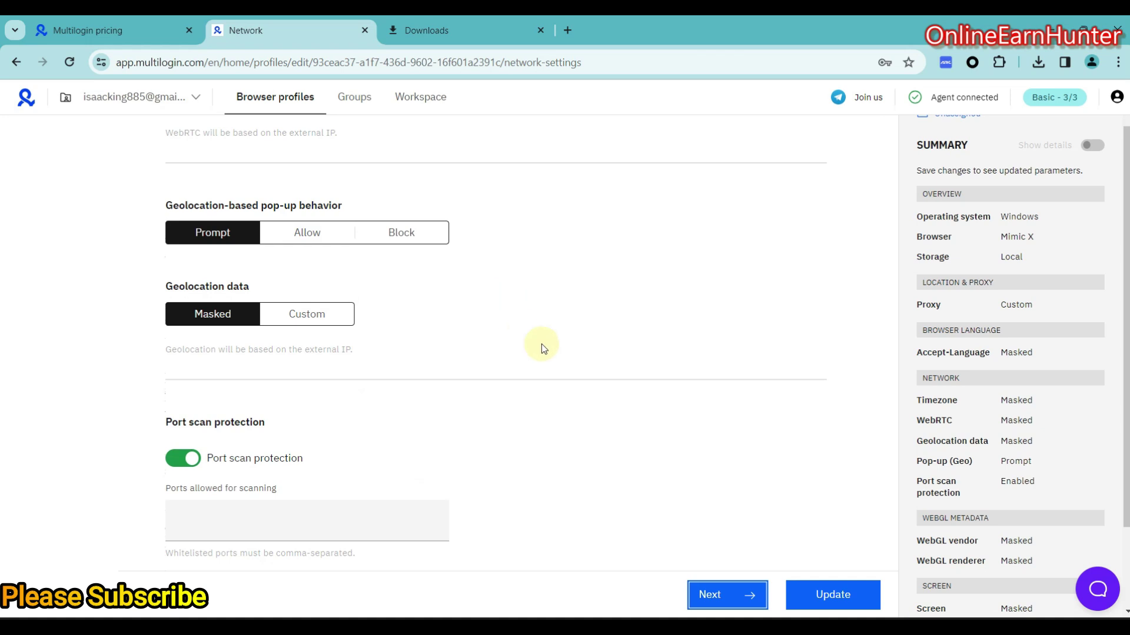
scroll(541, 344, up, 5)
scroll(547, 331, down, 5)
scroll(547, 330, up, 5)
scroll(547, 330, down, 5)
click(713, 596)
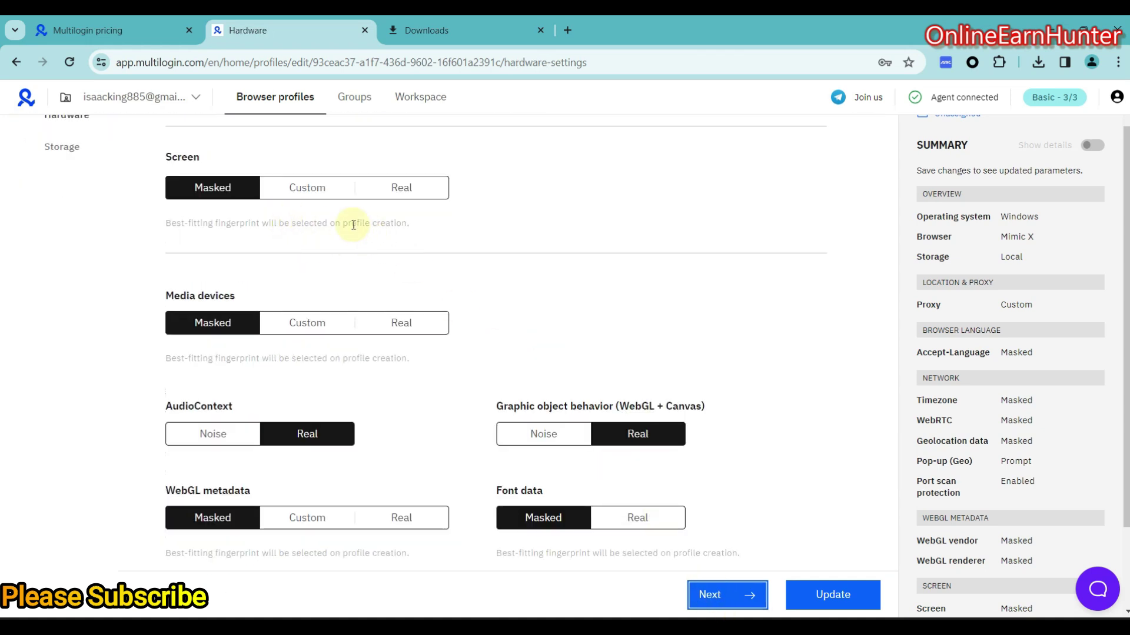
- Review the Hardware settings and continue to the Storage page set to Local storage
scroll(343, 246, up, 4)
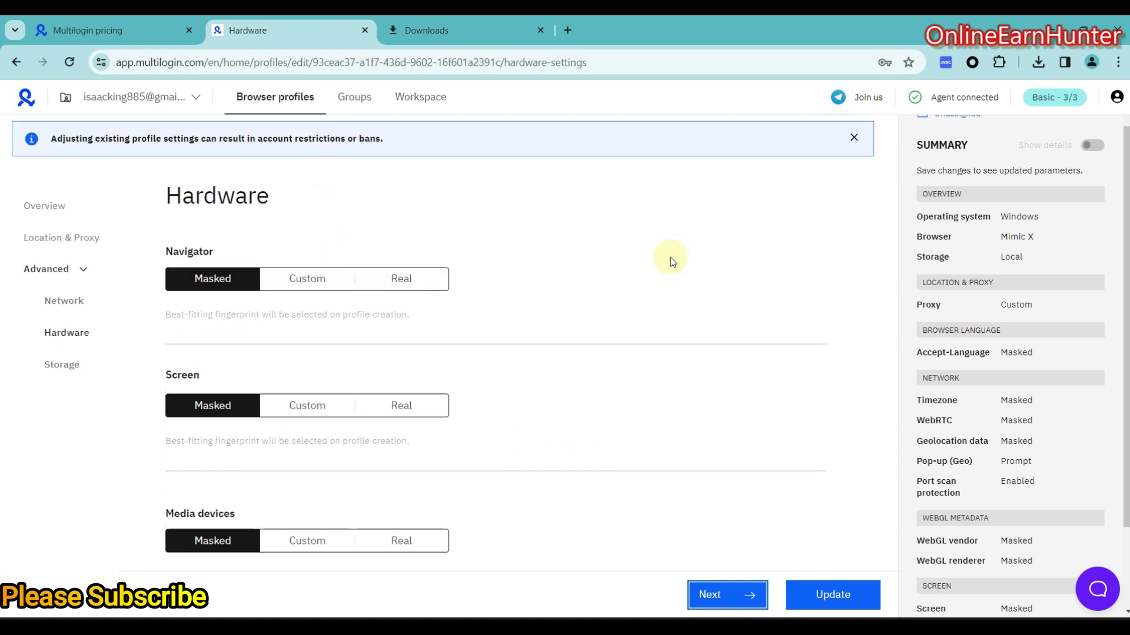
scroll(1010, 364, down, 3)
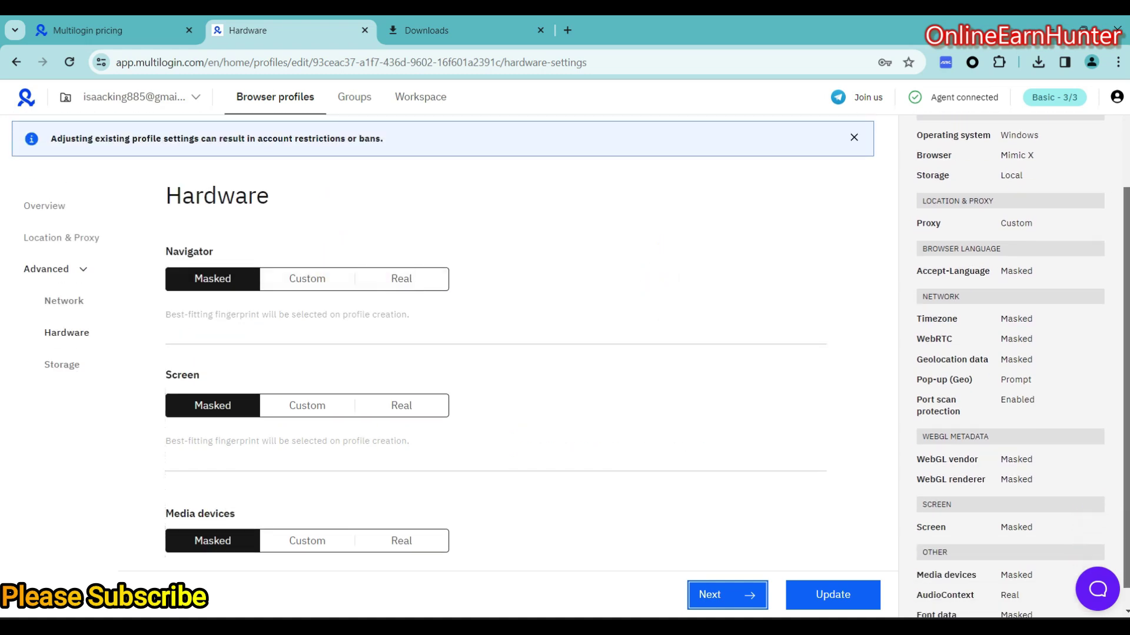
scroll(410, 290, down, 1)
scroll(410, 290, down, 3)
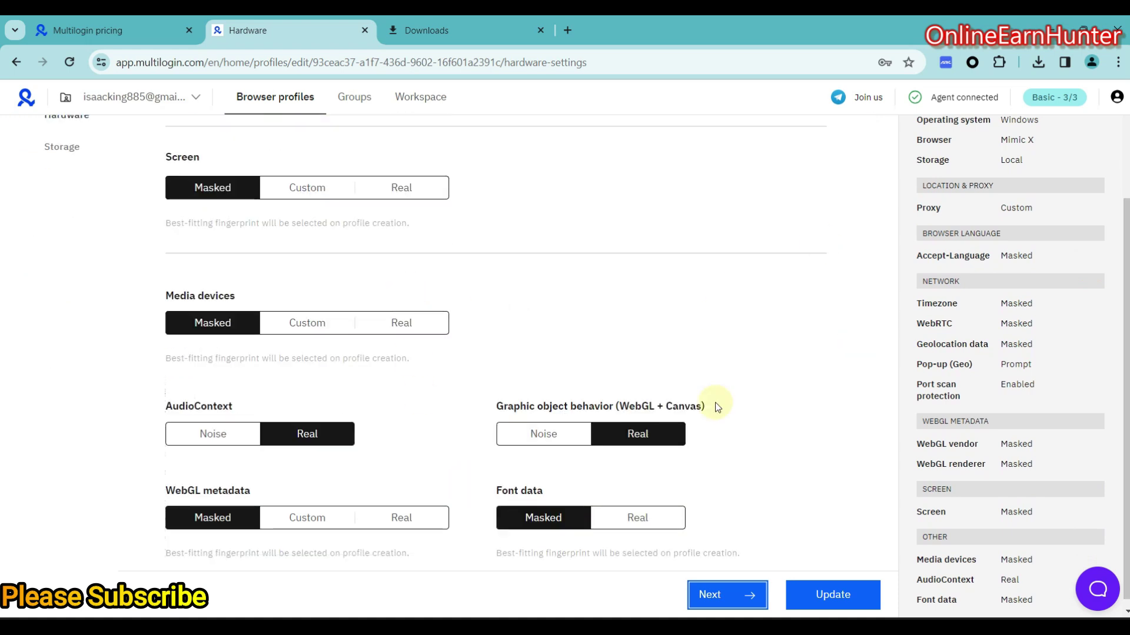
click(729, 593)
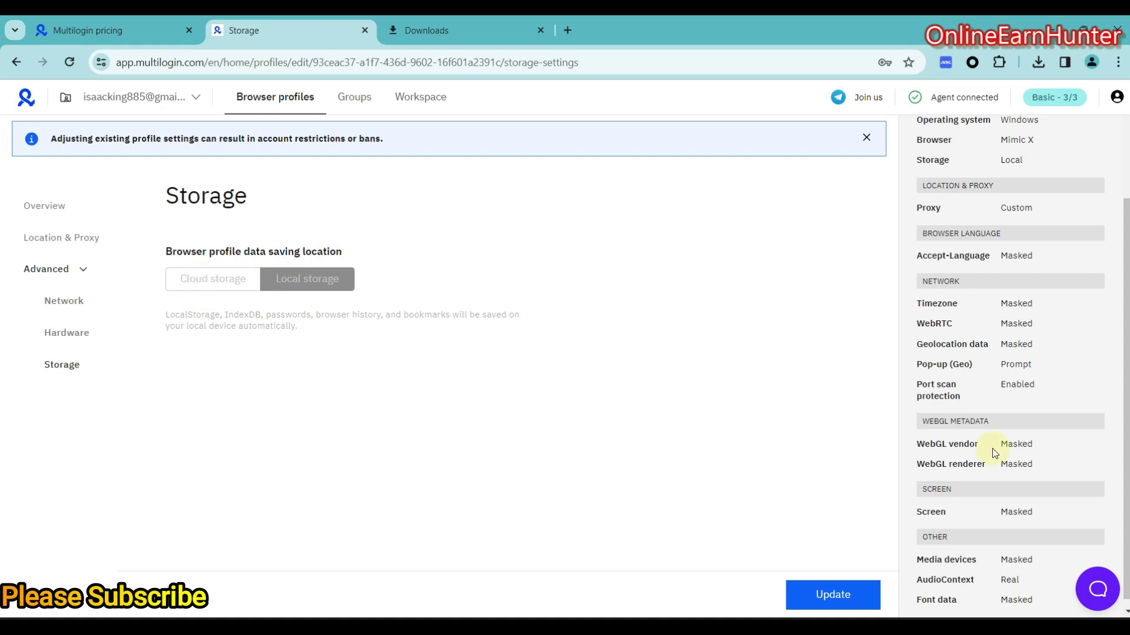
- Save freecash 1's updated settings and tick freecash 1 in the profiles list
click(831, 596)
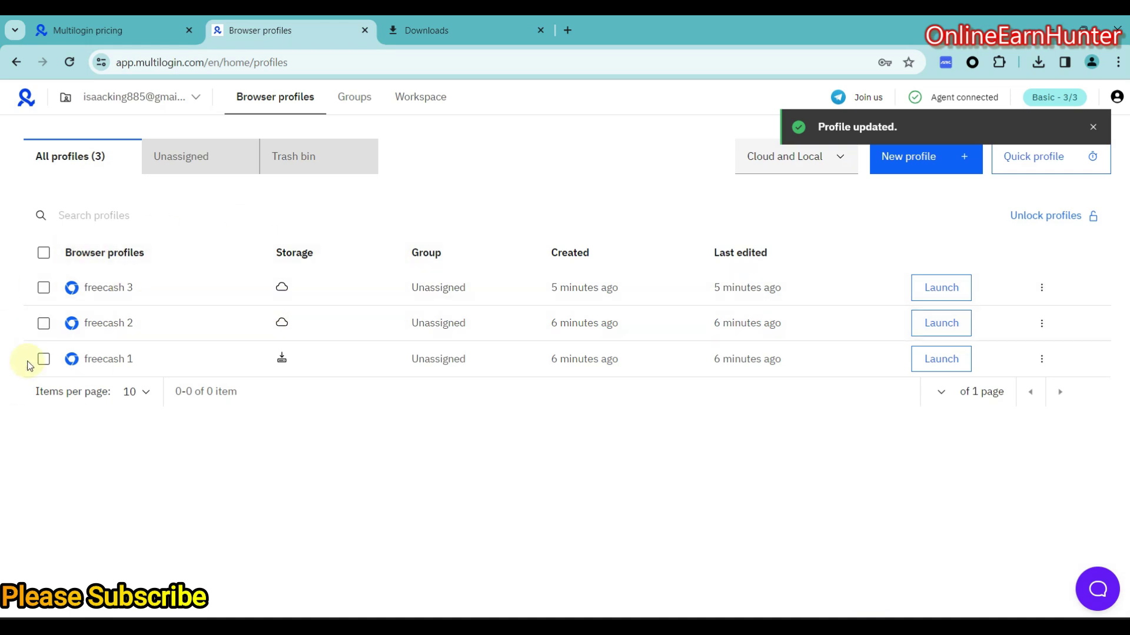
click(43, 359)
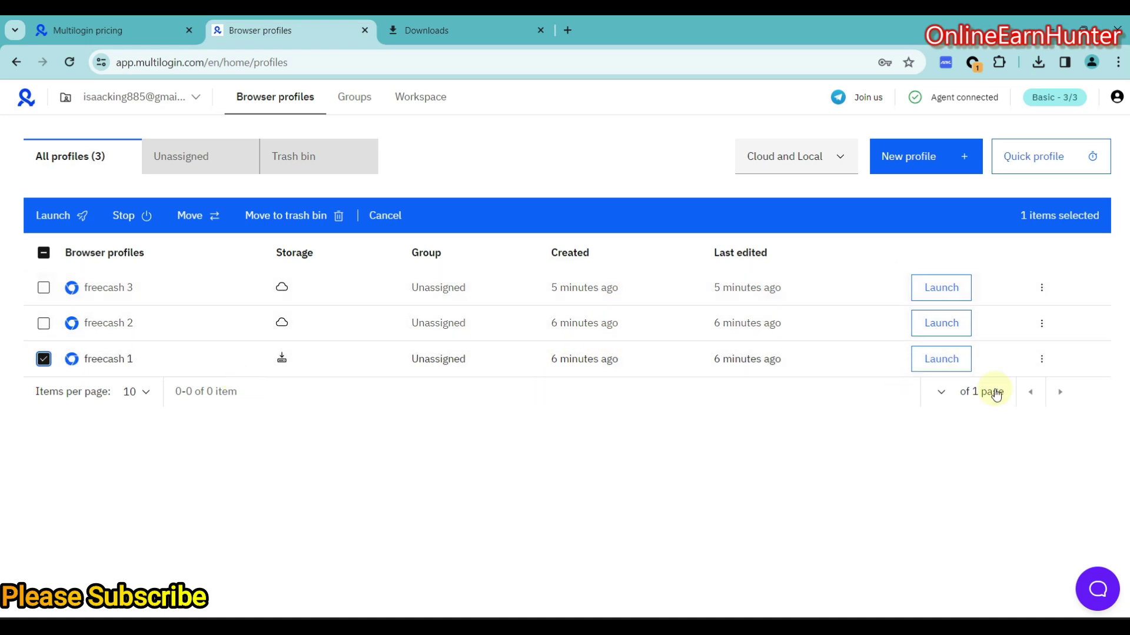
- Launch freecash 1 and open whoer.net to verify its IP location
click(943, 360)
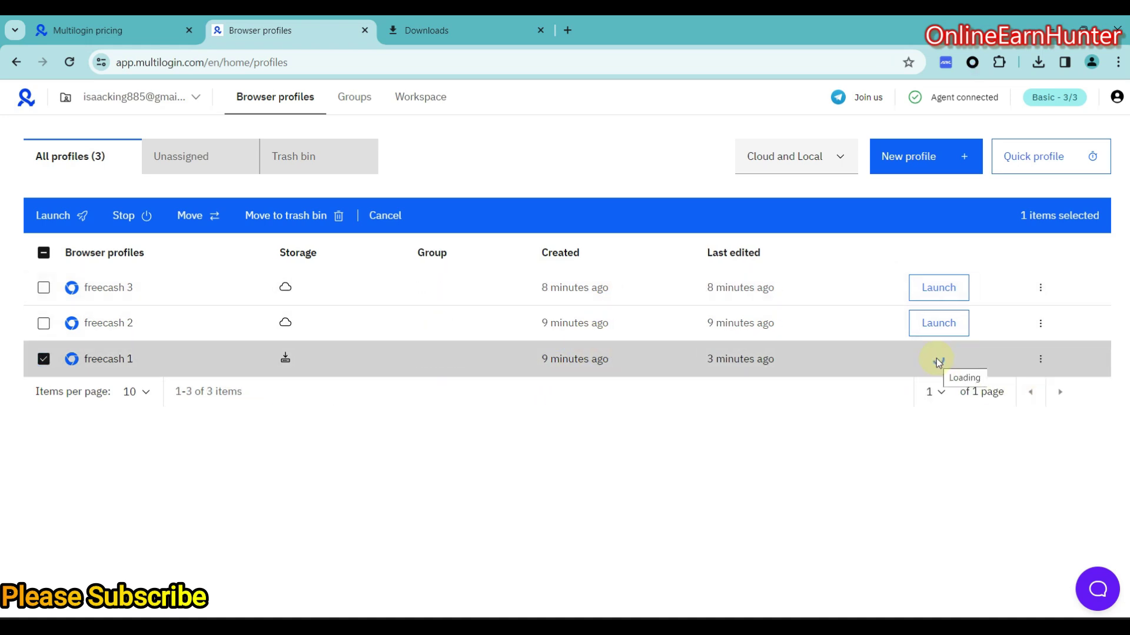
text(whoer)
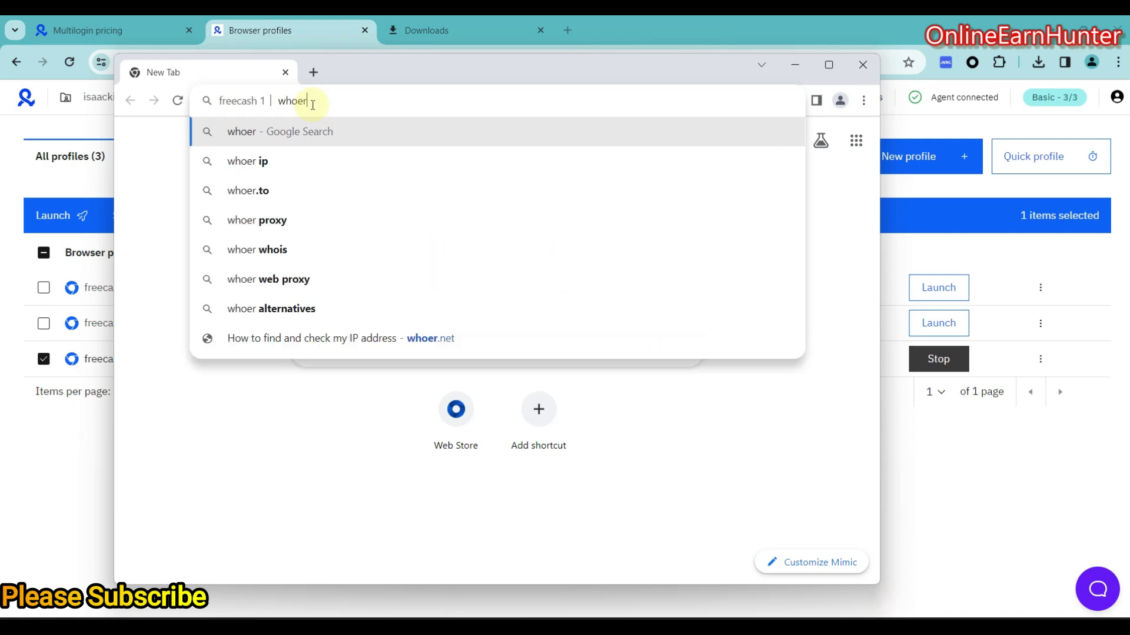
text(.net)
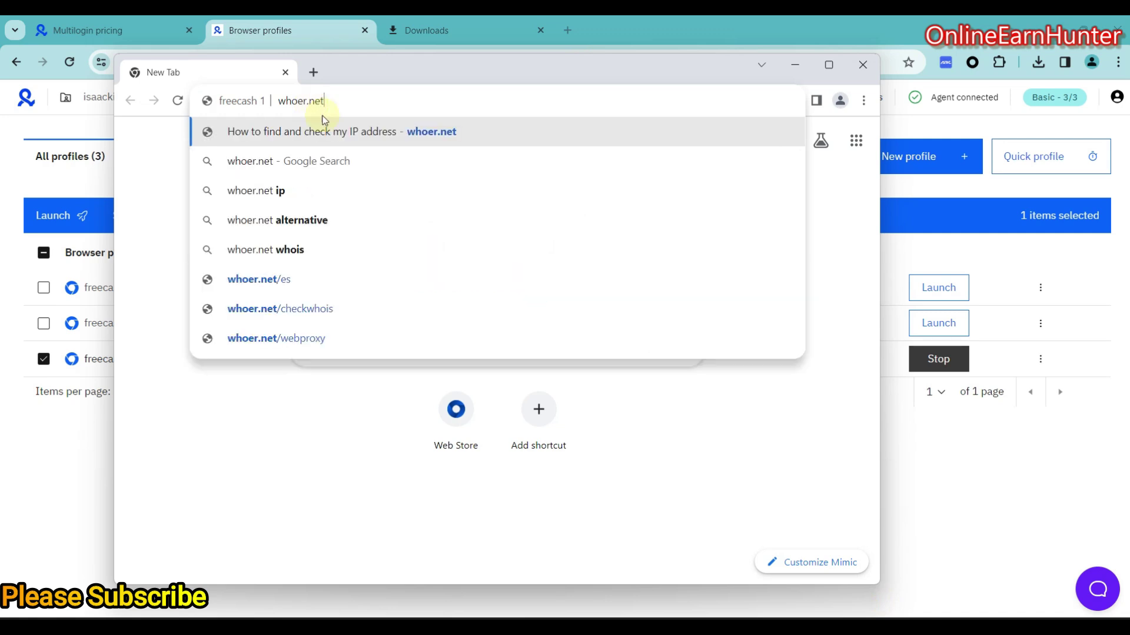
click(397, 130)
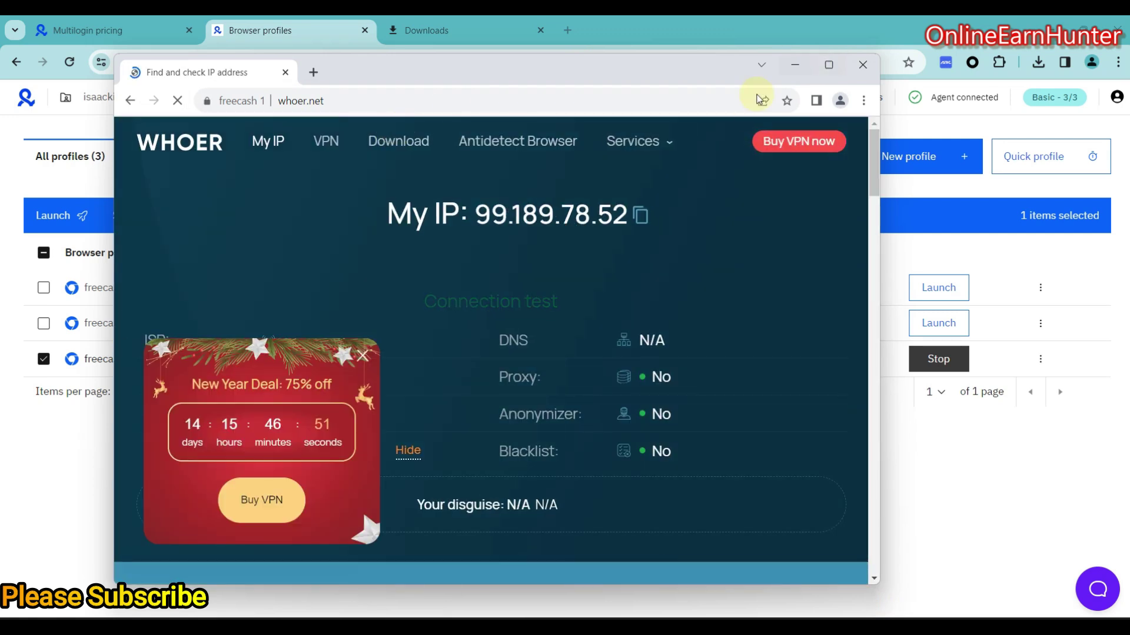
- Resize and reposition the Mimic browser window and scroll through the whoer.net results
click(829, 64)
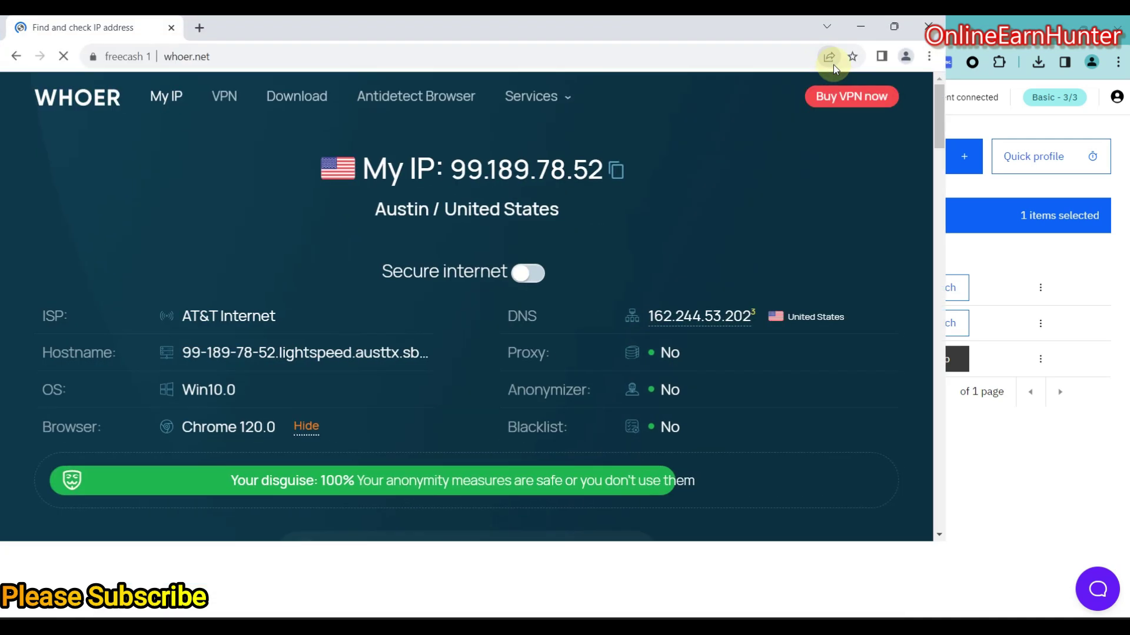
click(894, 26)
drag(919, 549, 1110, 553)
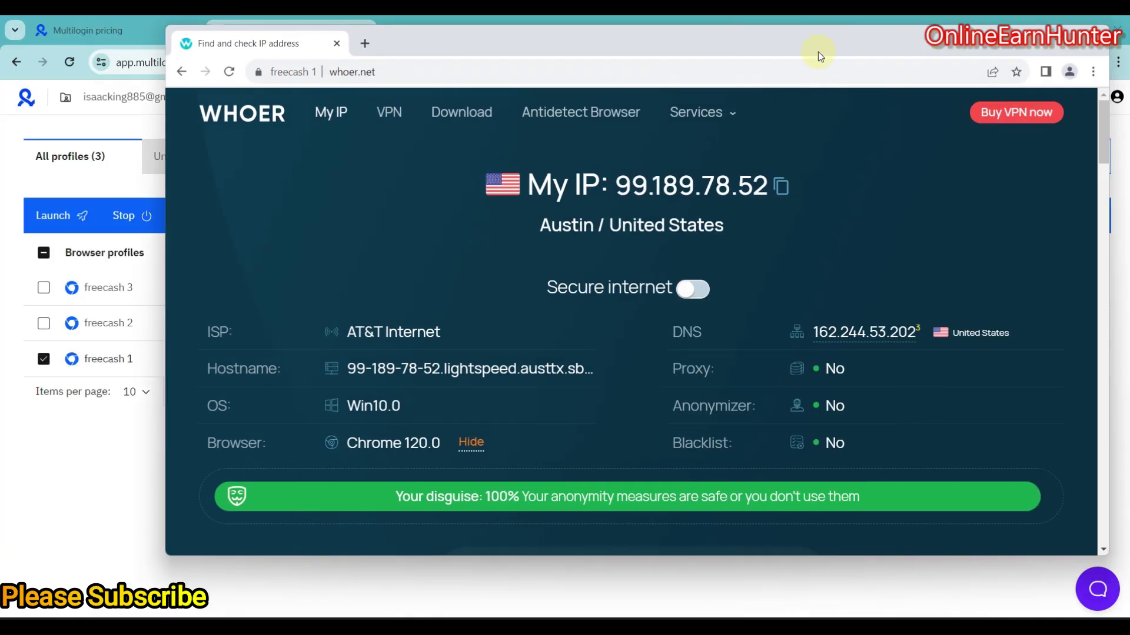
drag(818, 51, 855, 103)
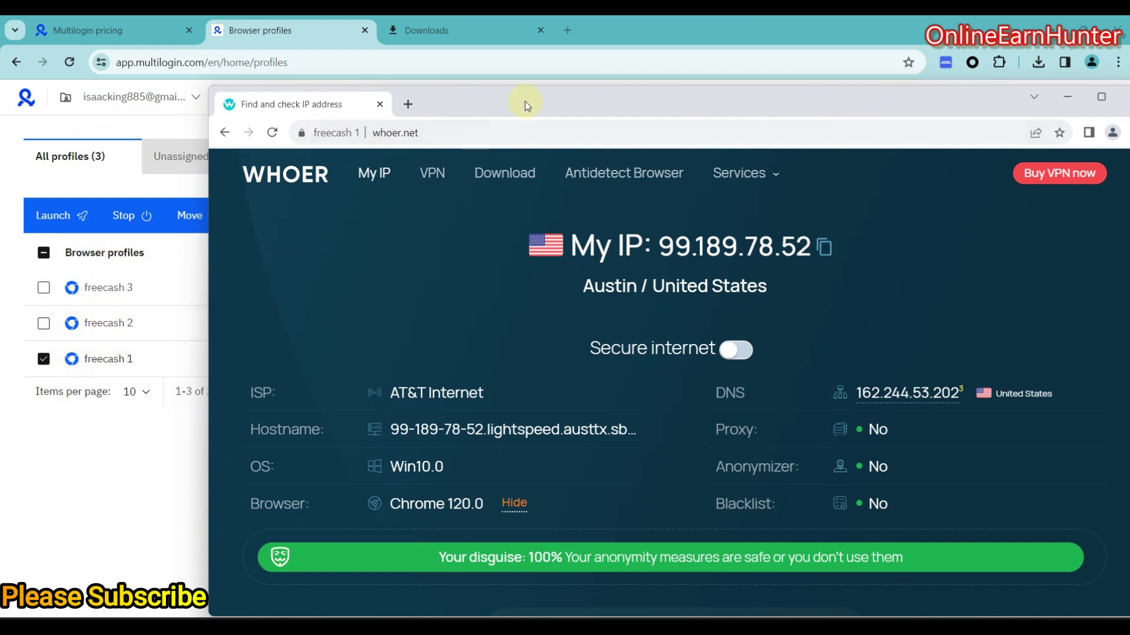
drag(525, 101, 449, 58)
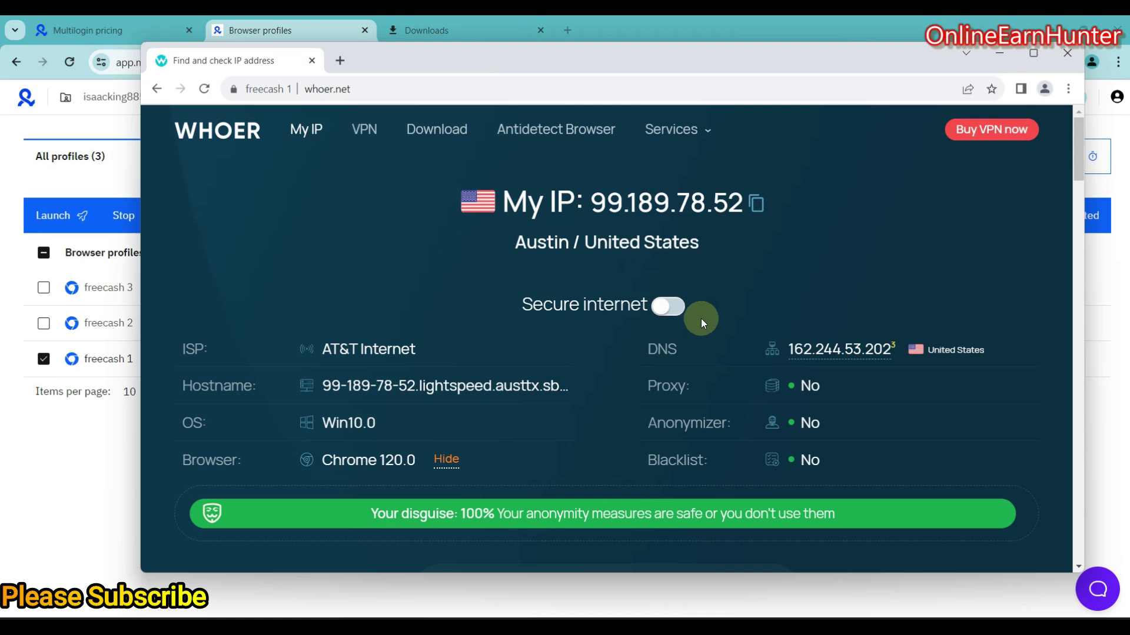
scroll(718, 330, down, 15)
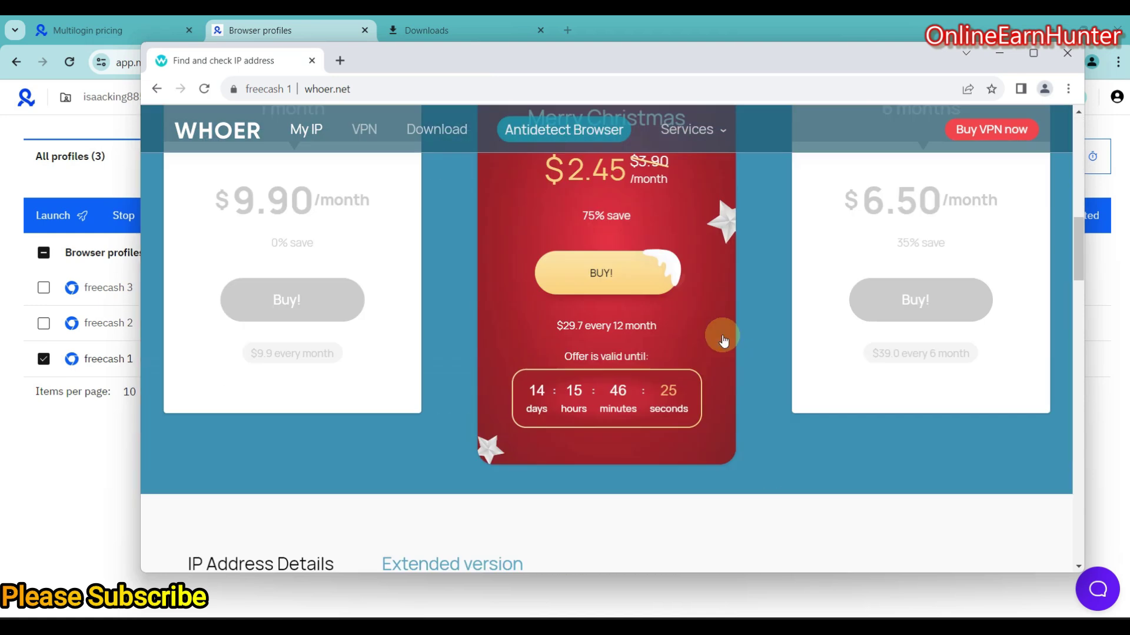
scroll(723, 337, down, 5)
scroll(722, 335, up, 20)
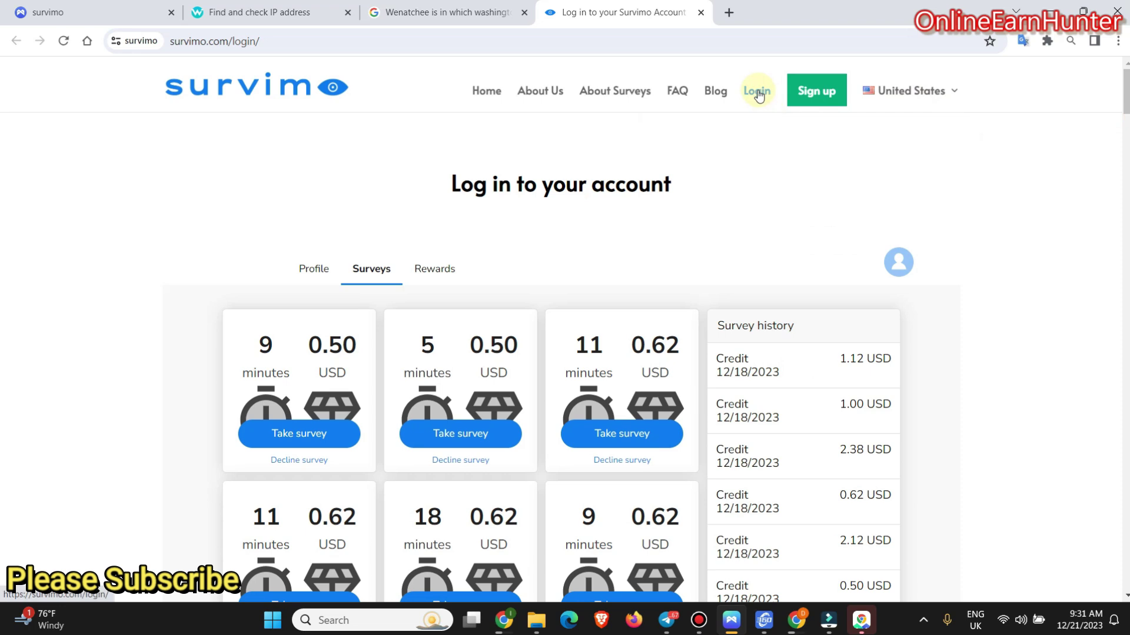
- Go to the Survimo home page headlined 'Get up to $5 per answer'
click(488, 92)
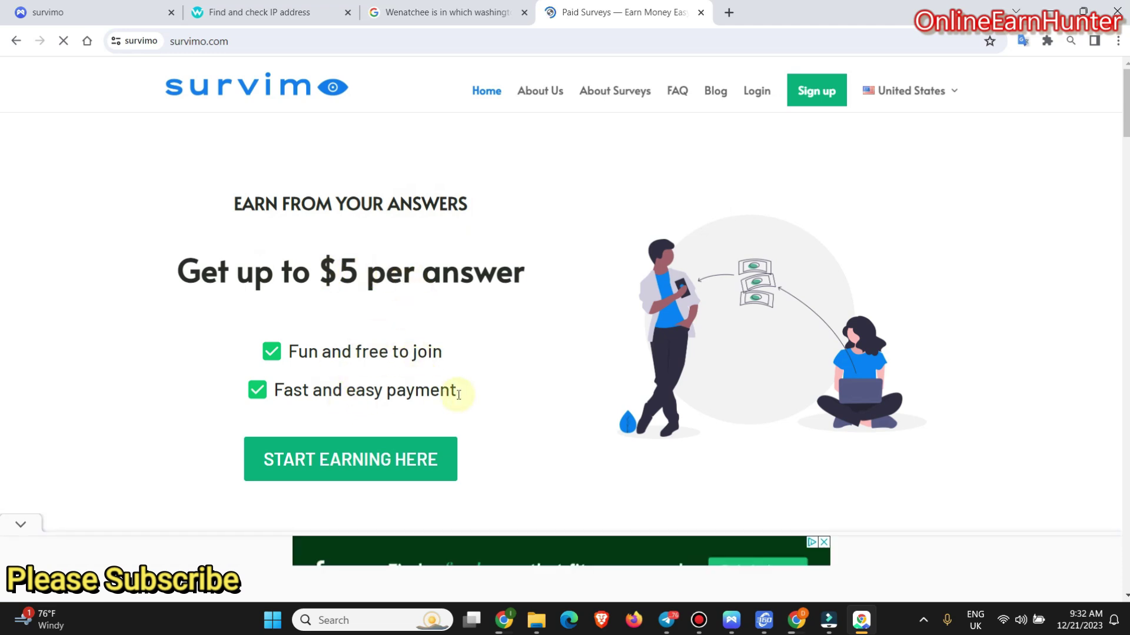
- Scroll to the three How to earn money steps and collapse the bottom Fiverr ad banner
scroll(560, 294, down, 5)
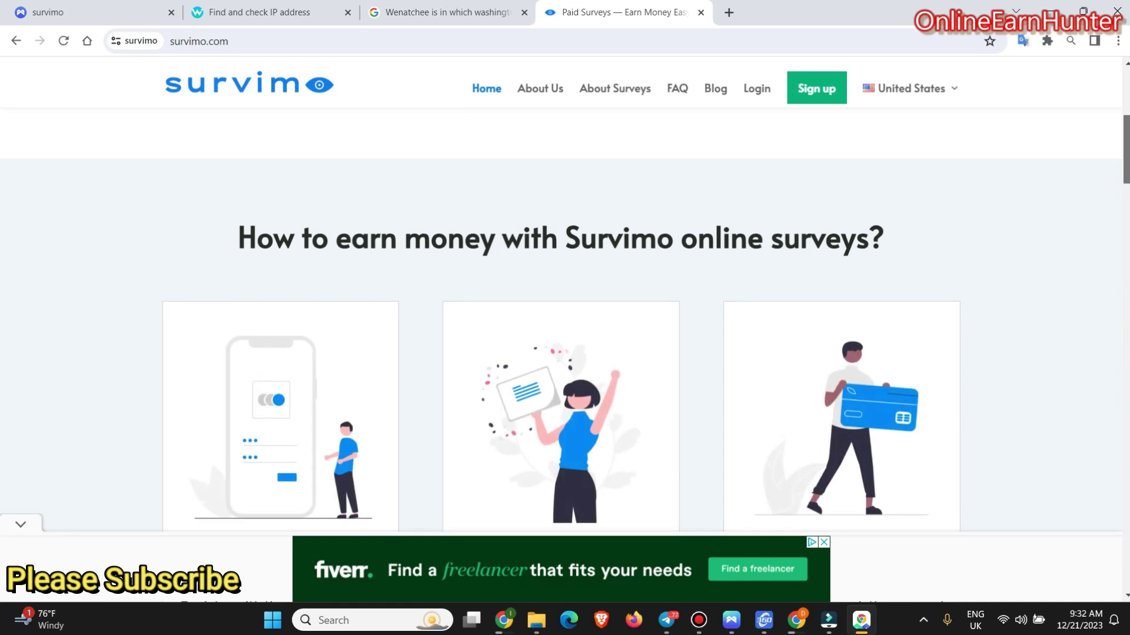
scroll(560, 353, down, 2)
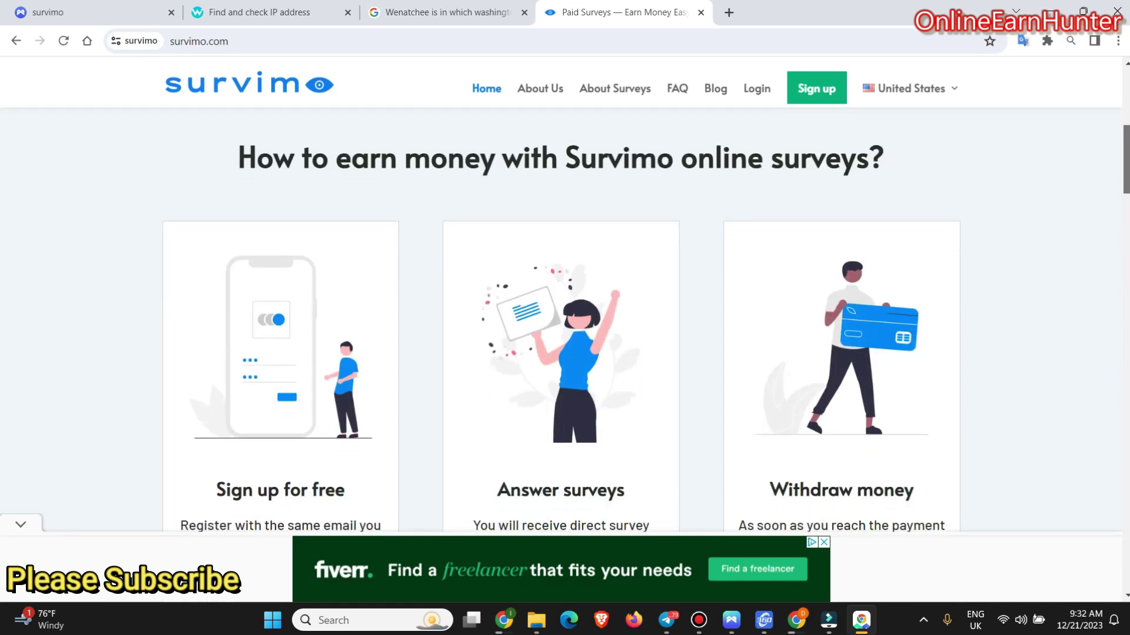
scroll(560, 324, up, 1)
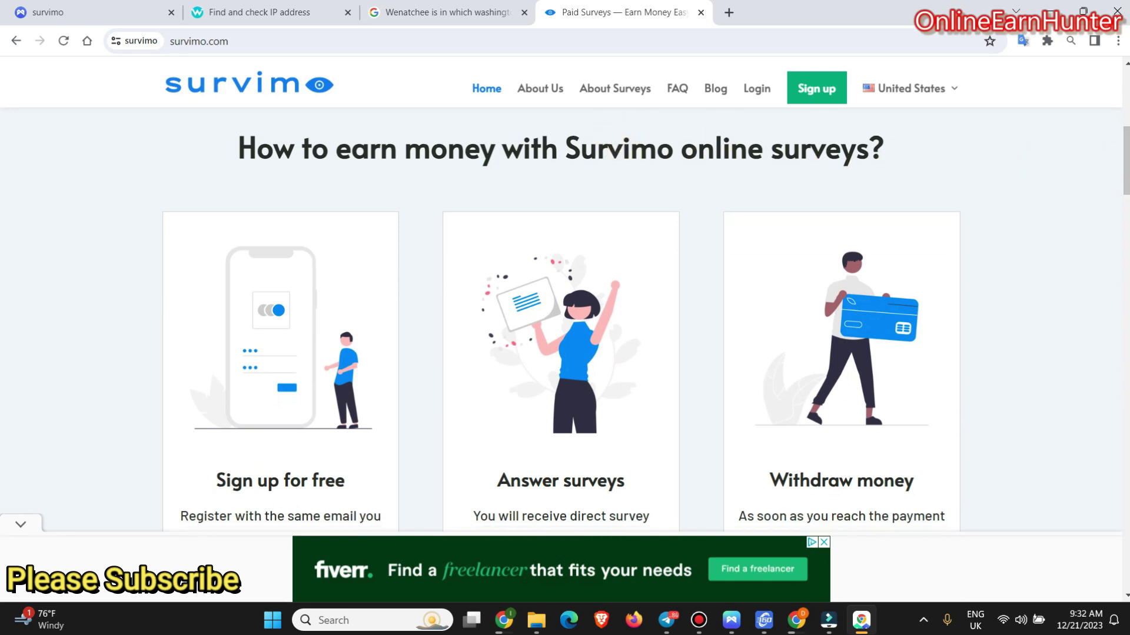
scroll(1124, 152, down, 2)
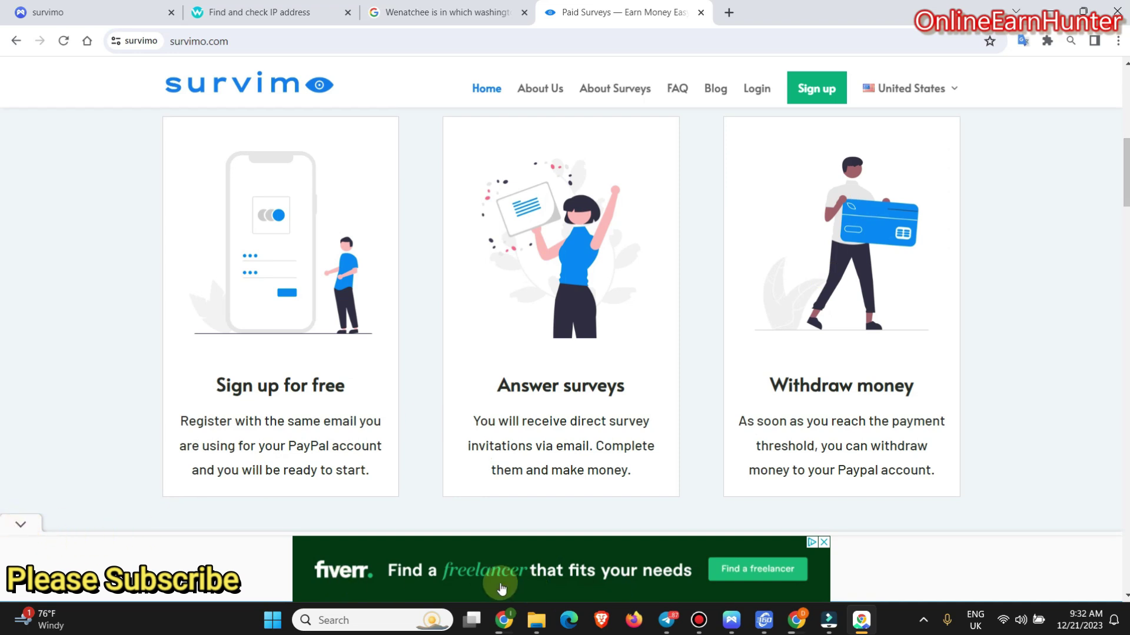
click(19, 524)
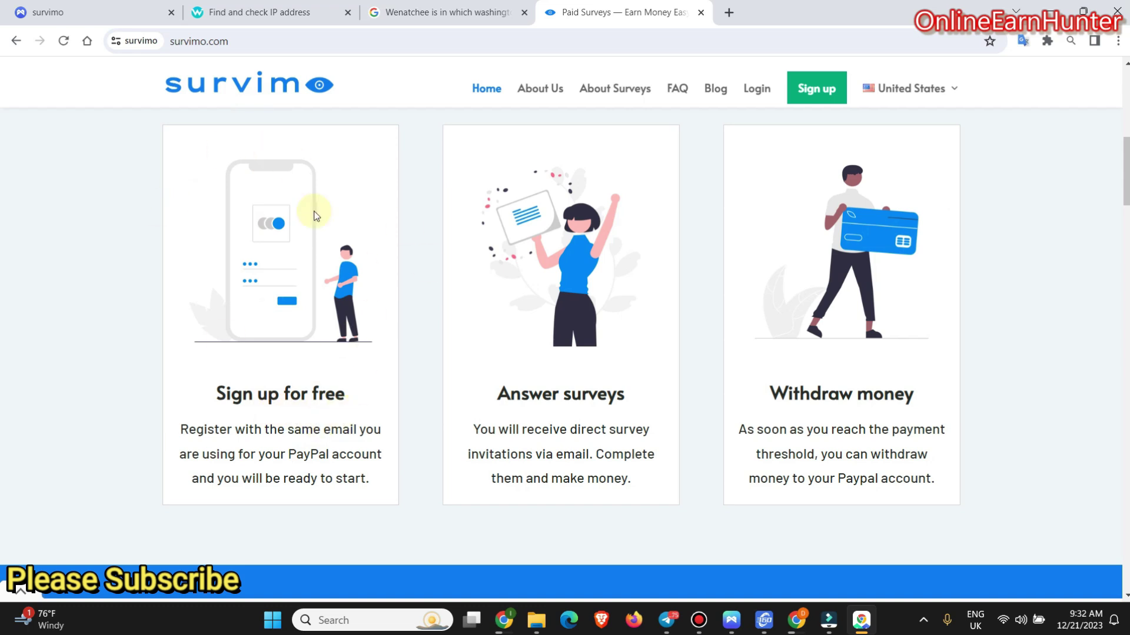
scroll(1126, 145, up, 4)
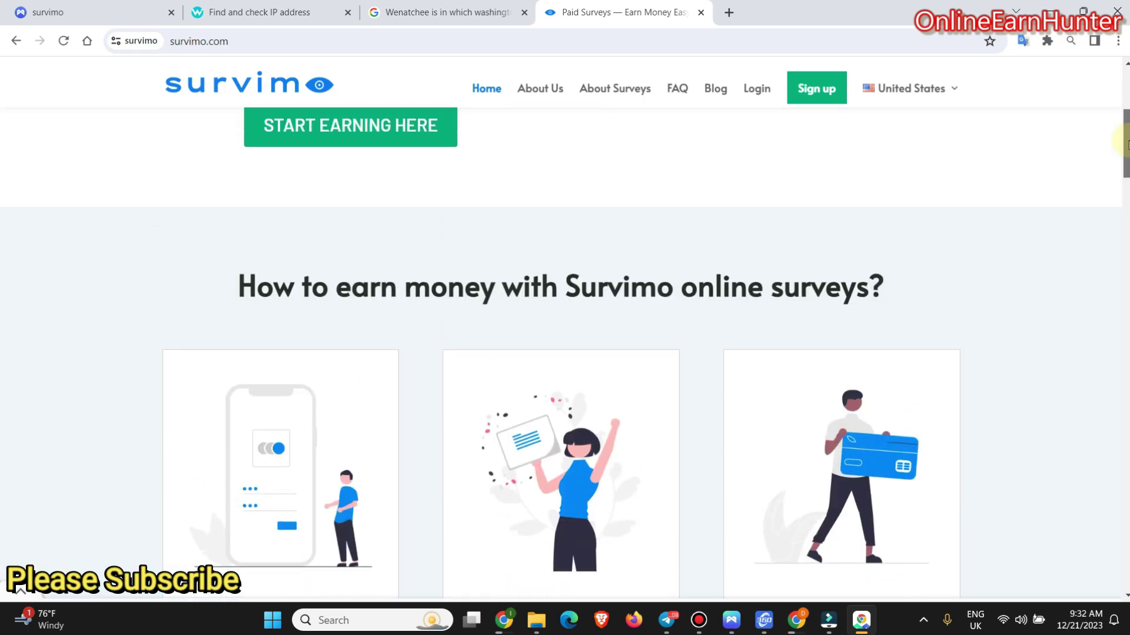
drag(1127, 144, 1124, 171)
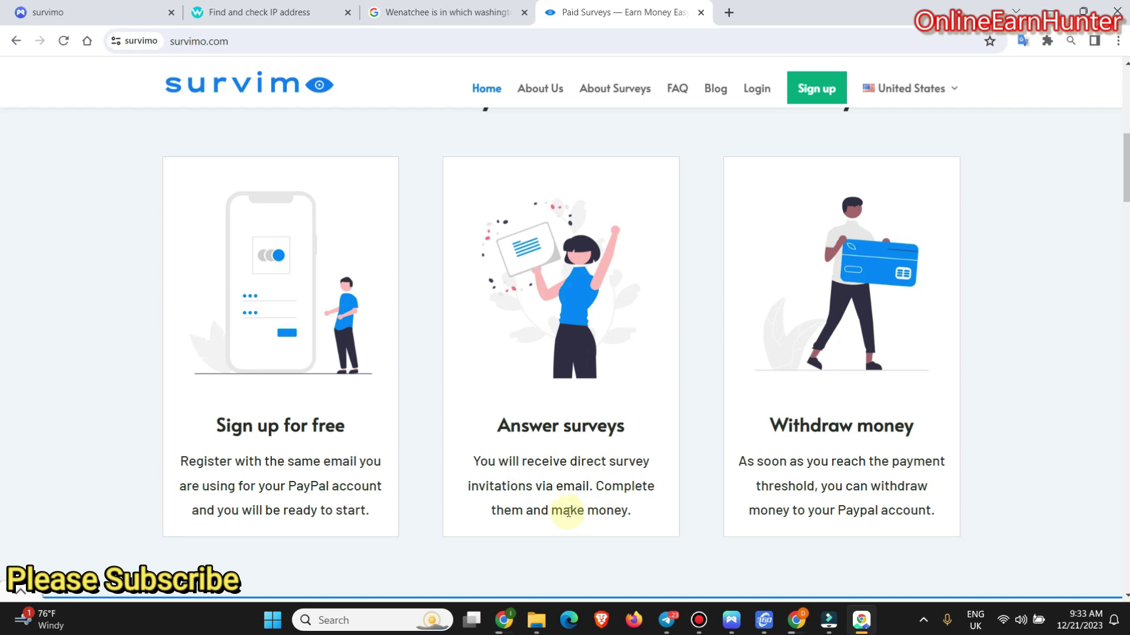
drag(510, 424, 651, 506)
click(649, 504)
scroll(853, 500, up, 5)
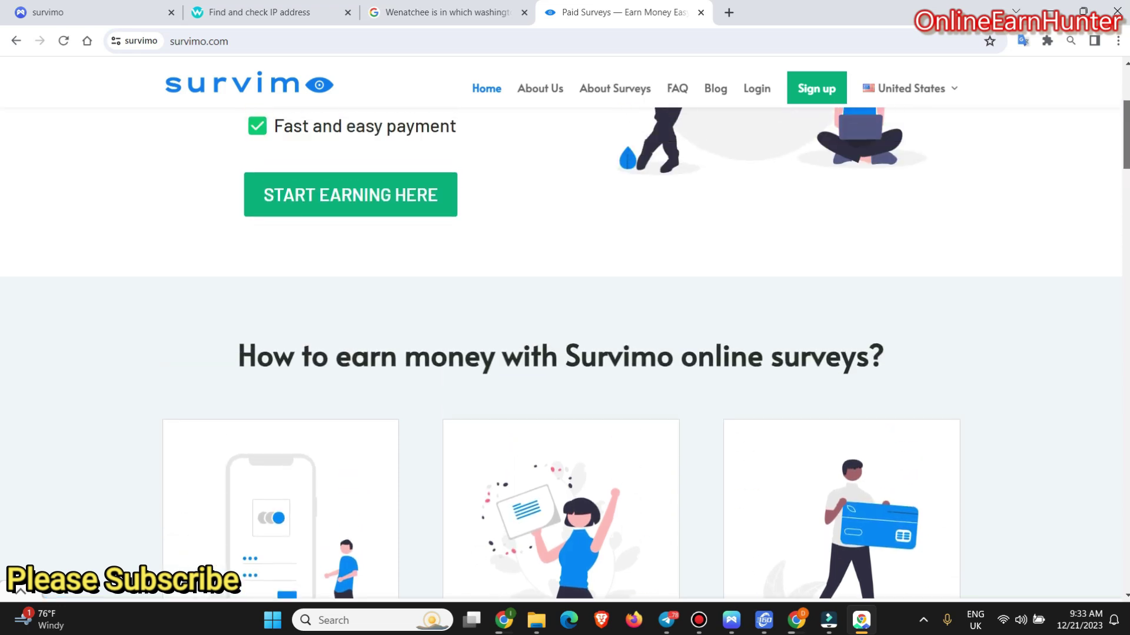
scroll(565, 353, up, 3)
- Go through Start Earning and Sign up, then log in to the account Surveys tab
click(366, 383)
click(813, 95)
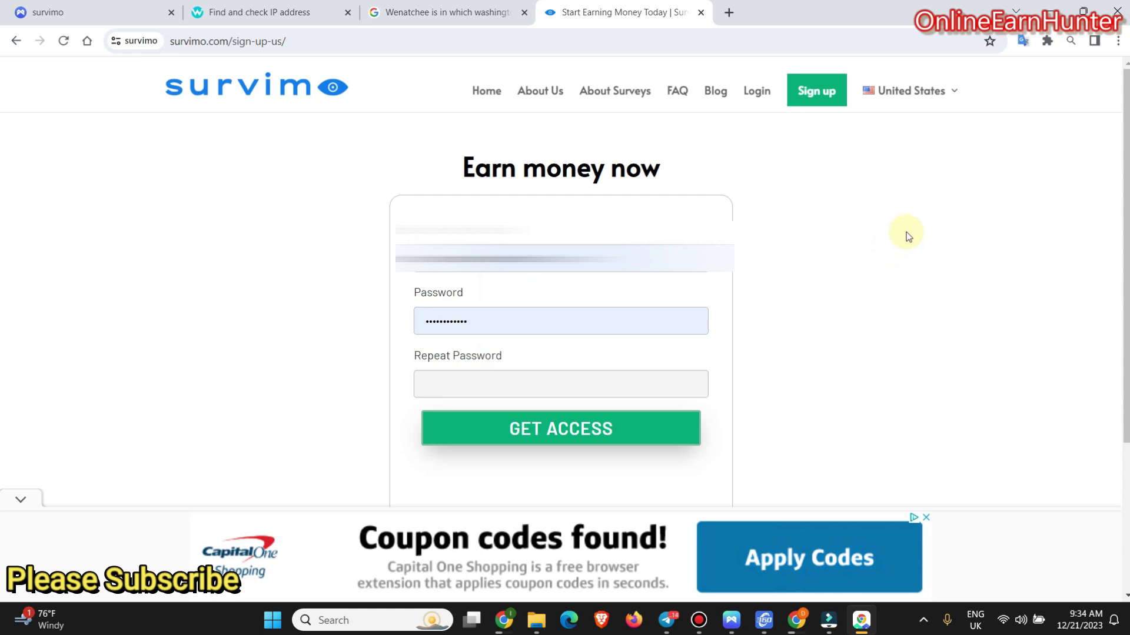
click(757, 93)
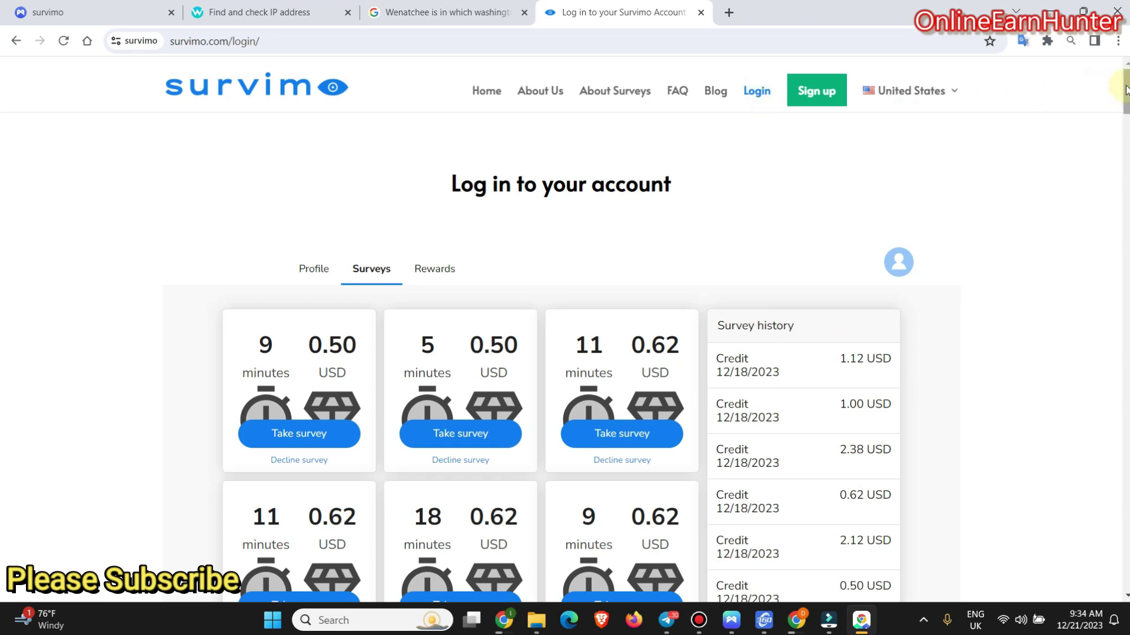
drag(1127, 88, 1125, 103)
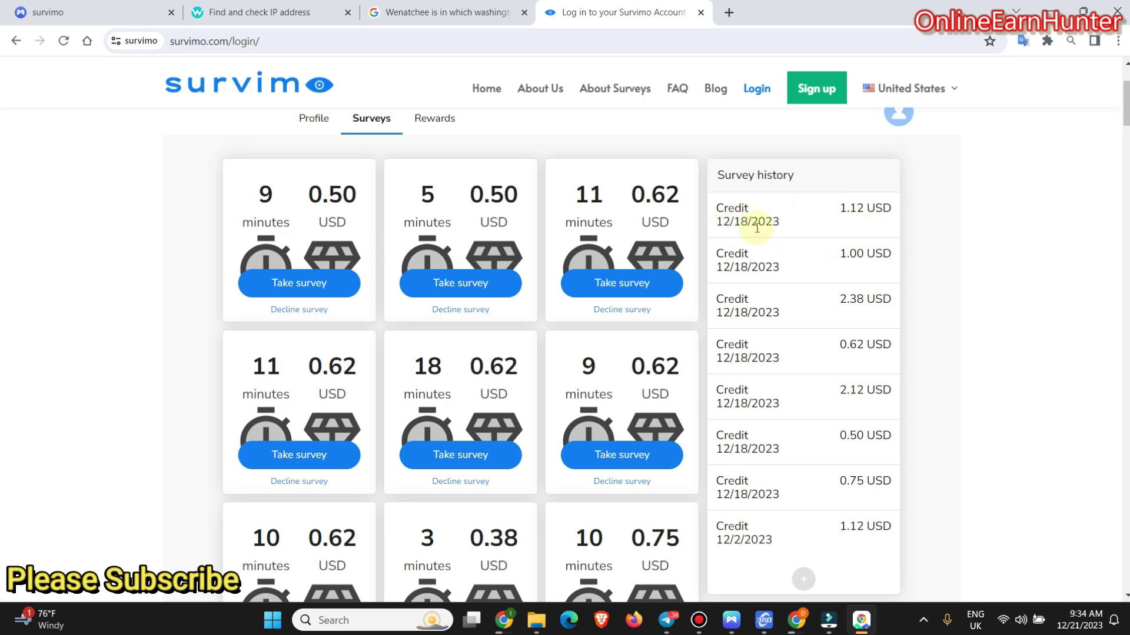
drag(714, 203, 893, 487)
click(810, 211)
scroll(858, 324, down, 1)
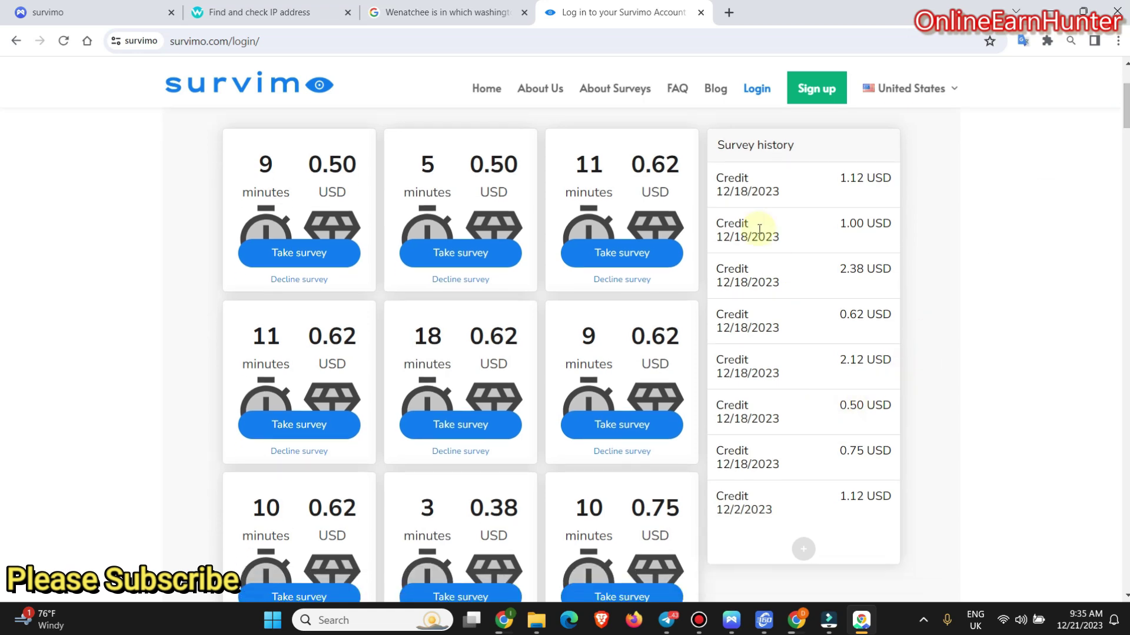
drag(724, 178, 860, 483)
click(939, 391)
scroll(368, 297, up, 1)
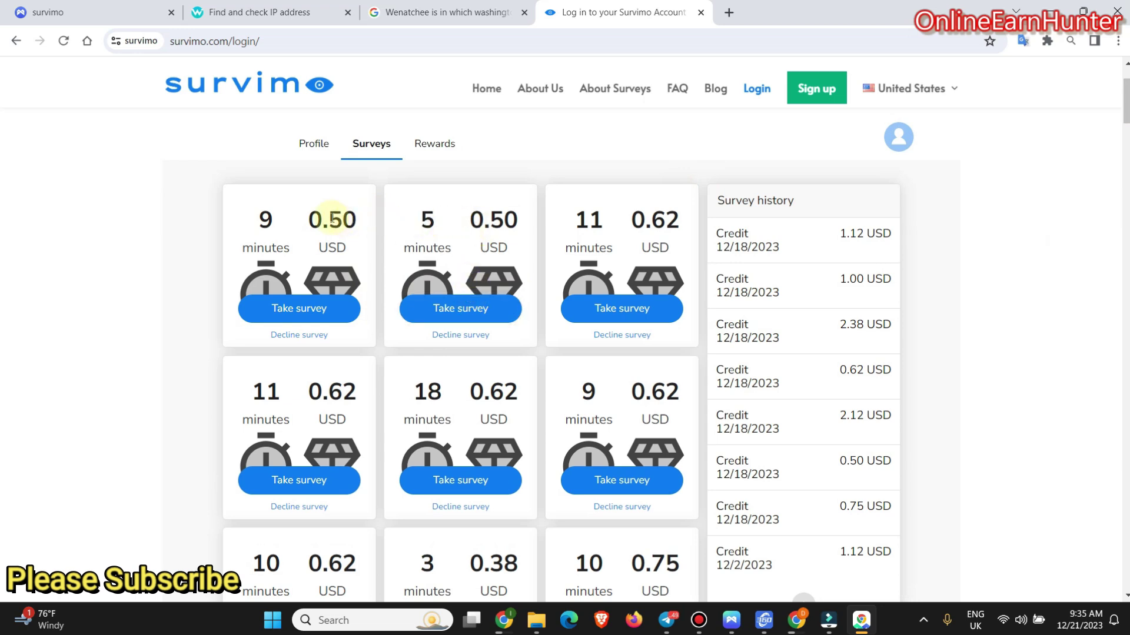
drag(328, 219, 555, 222)
click(554, 223)
drag(316, 219, 368, 220)
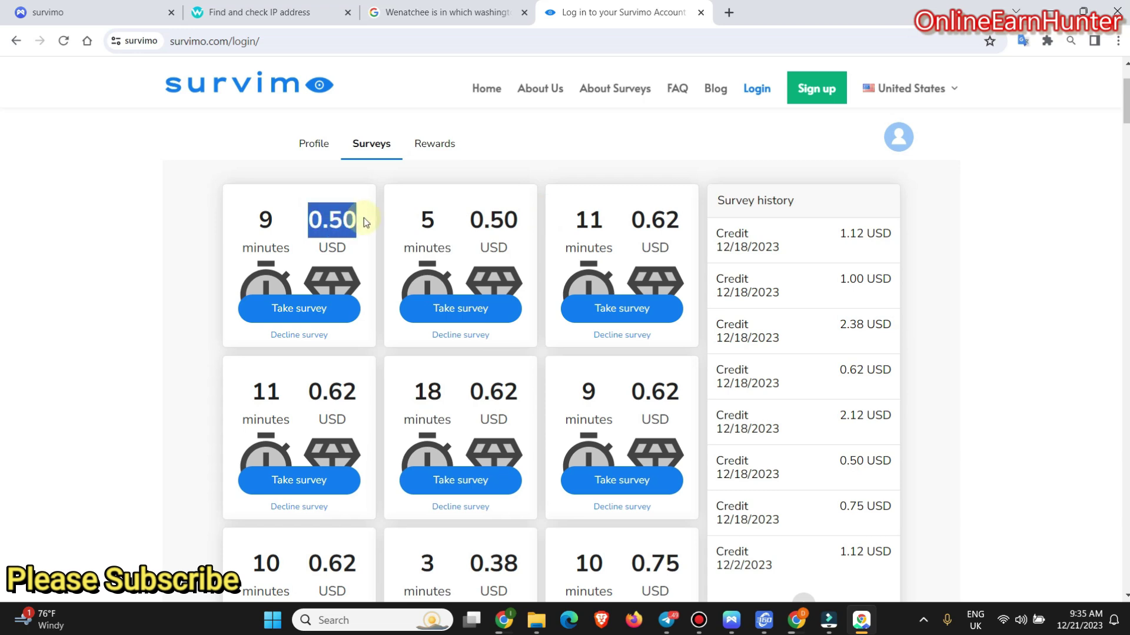
scroll(565, 353, down, 8)
scroll(565, 353, down, 4)
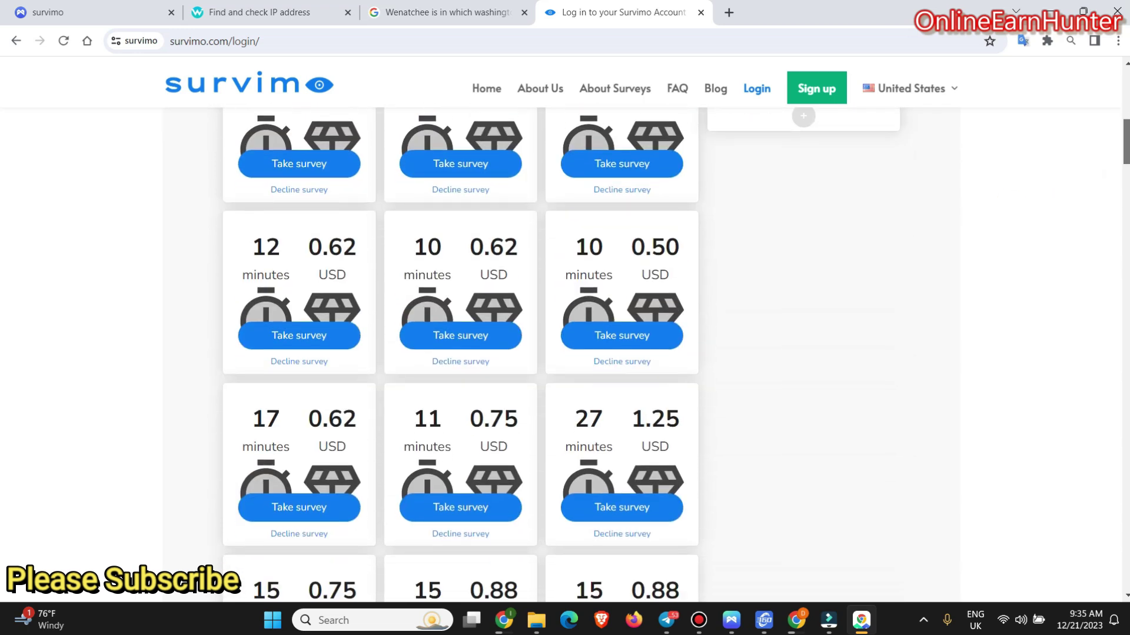
scroll(565, 353, down, 9)
scroll(779, 270, down, 3)
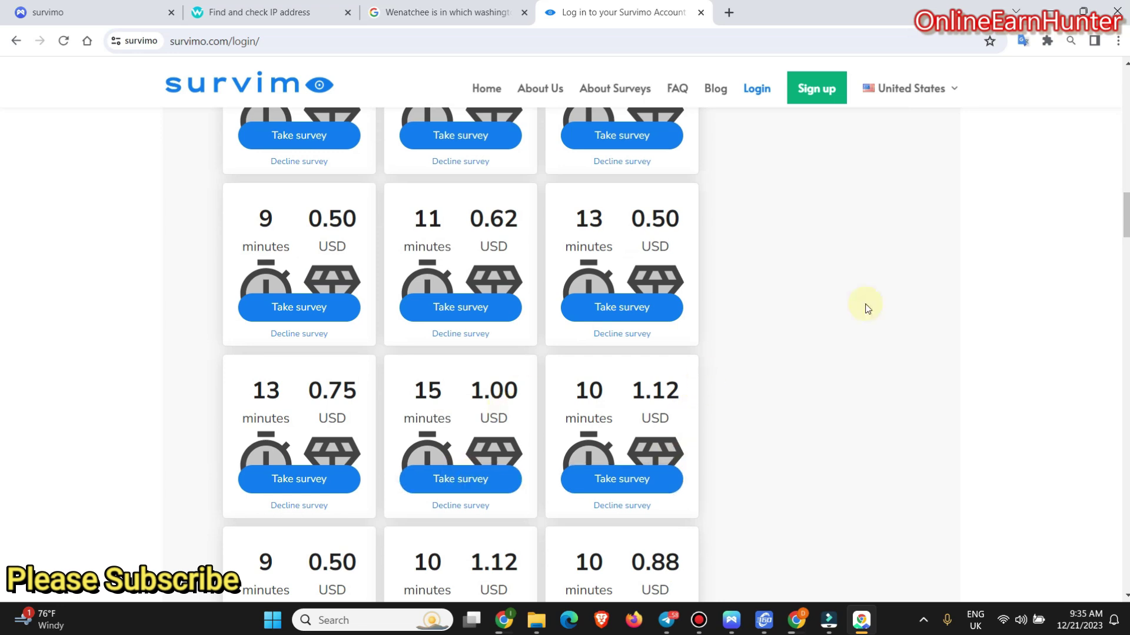
scroll(587, 477, down, 5)
scroll(461, 355, down, 3)
scroll(565, 353, up, 15)
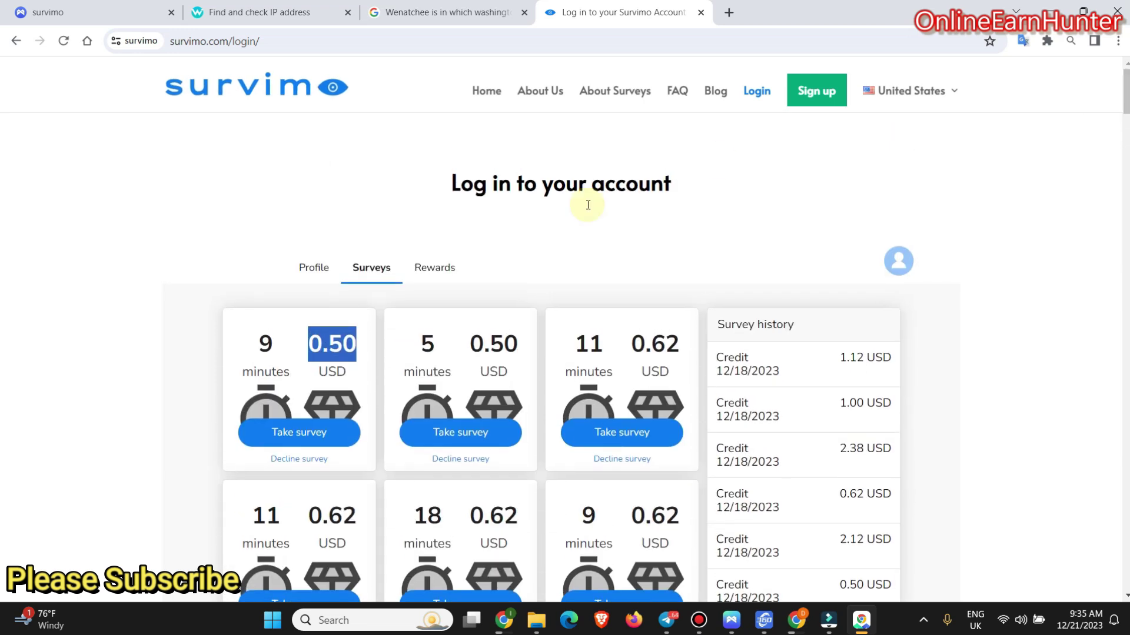
- Open Rewards and highlight the 10.00 USD PayPal US payout request from 12/18/2023
click(436, 268)
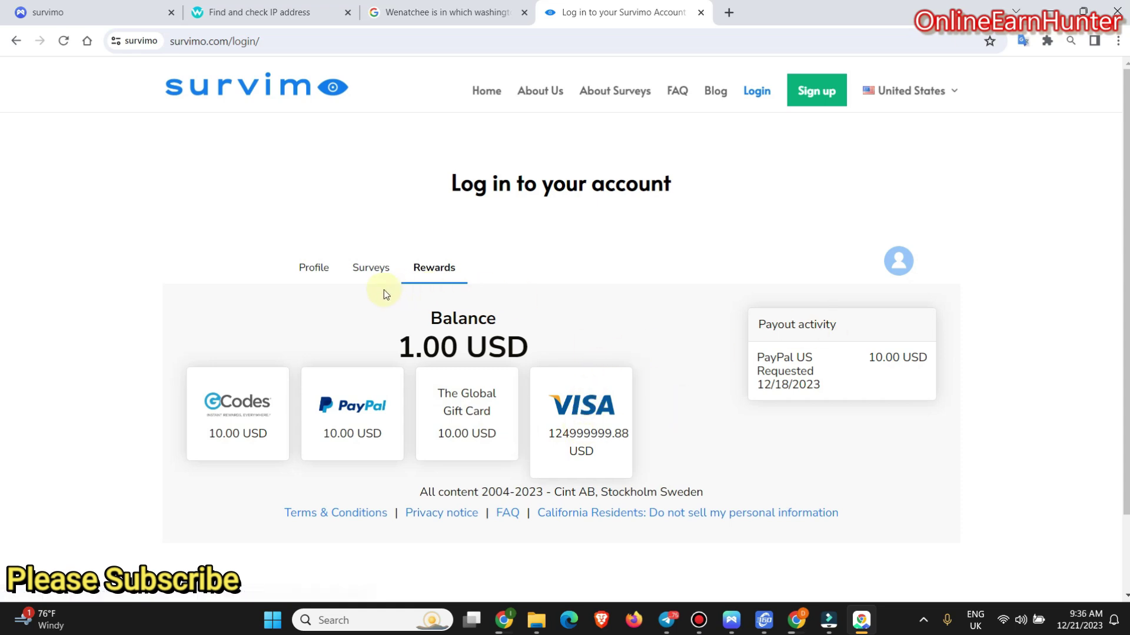
drag(760, 357, 821, 386)
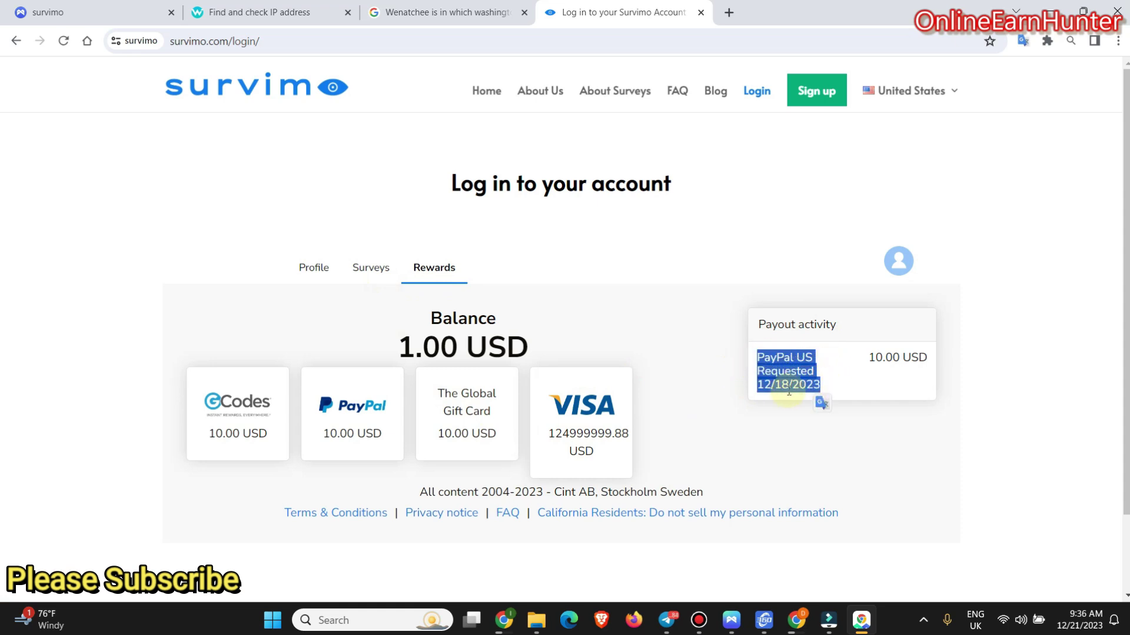
drag(868, 357, 928, 362)
click(888, 377)
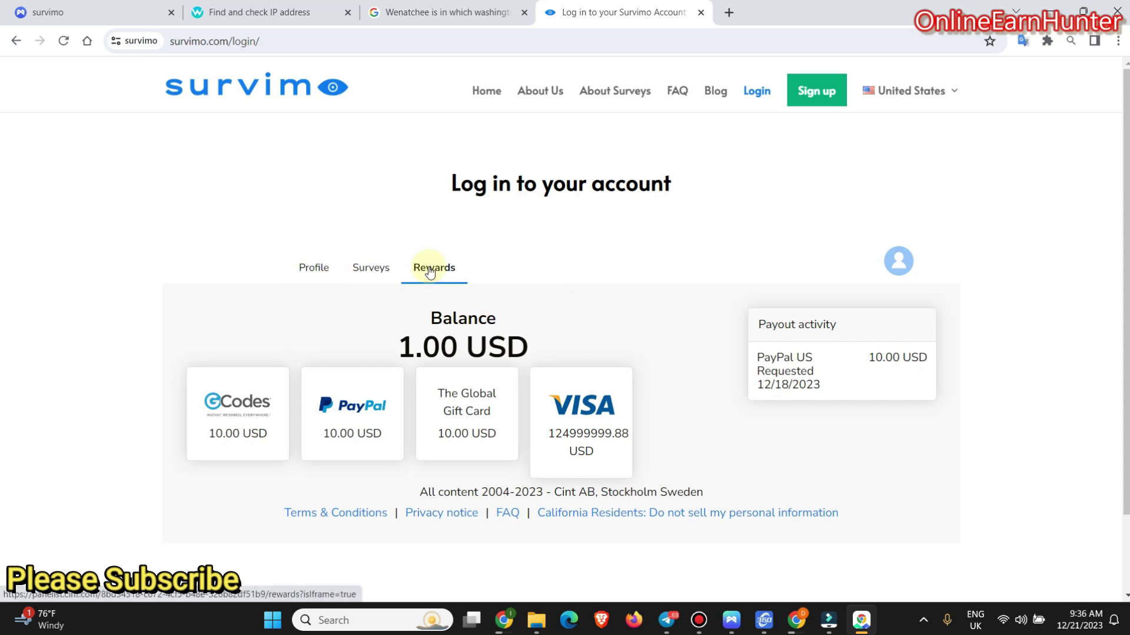
scroll(1117, 234, down, 2)
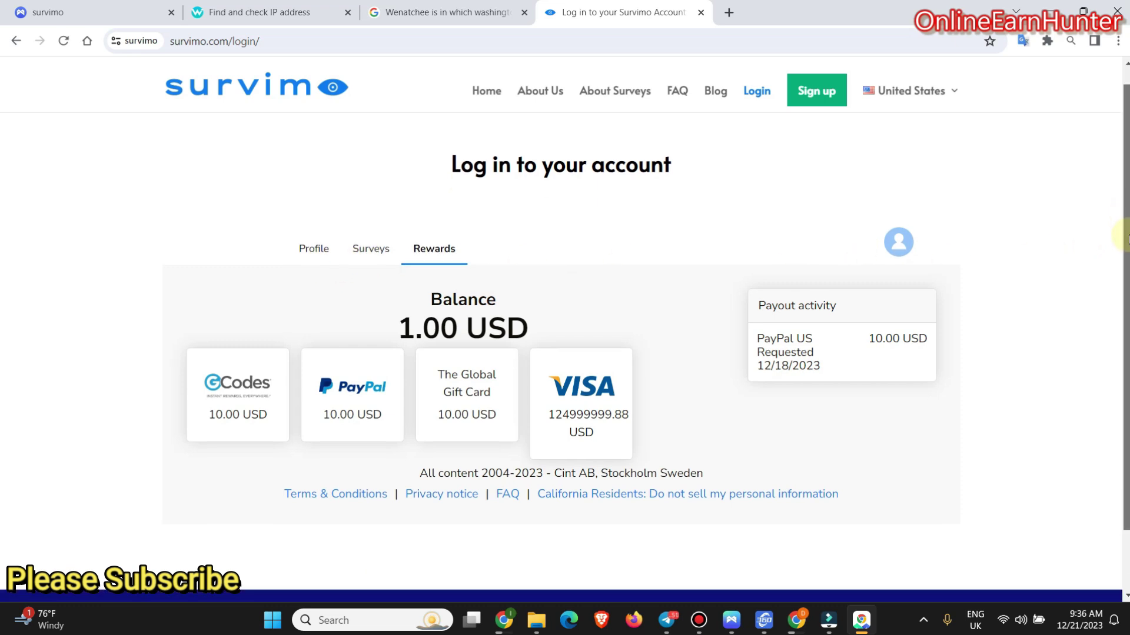
drag(1123, 251, 1125, 211)
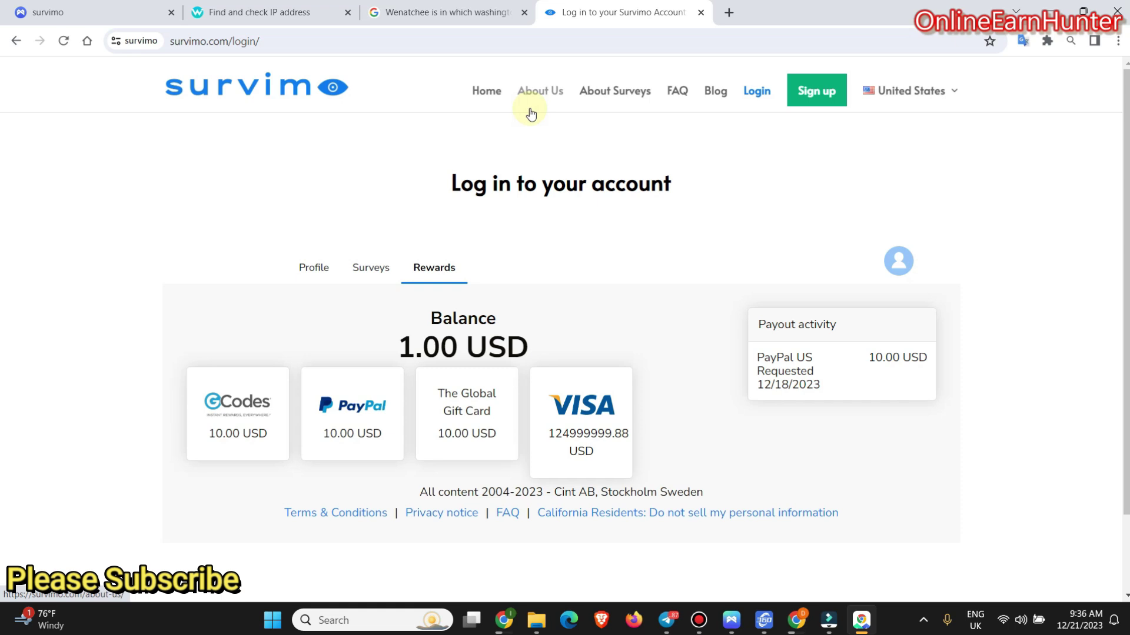
- Visit the Home and About Surveys pages, then return to the account Surveys dashboard
click(491, 99)
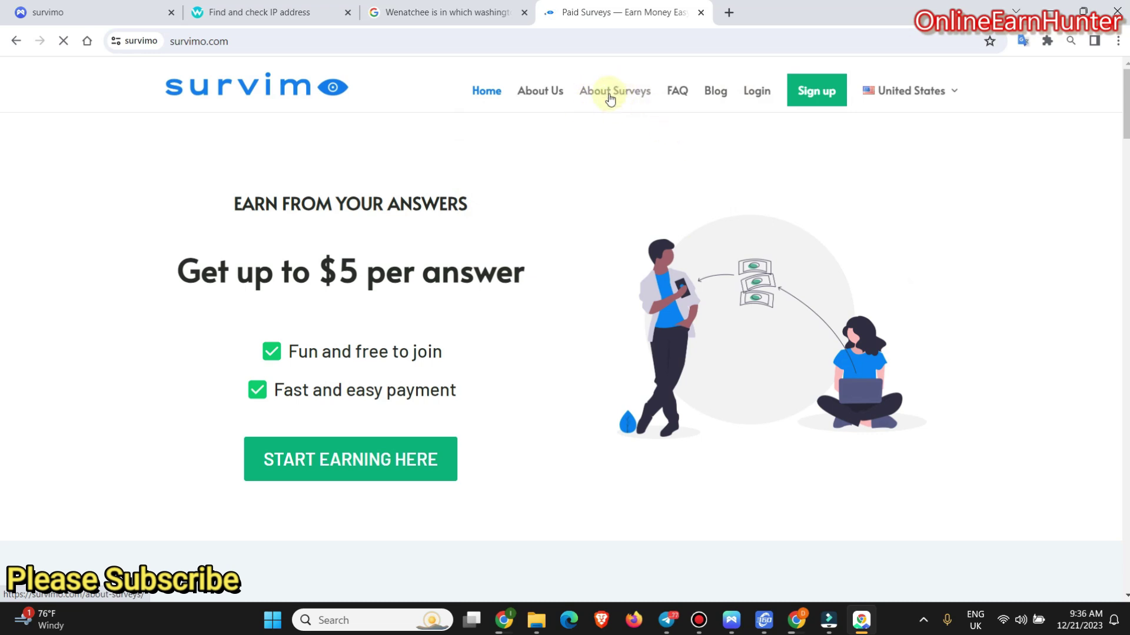
click(610, 94)
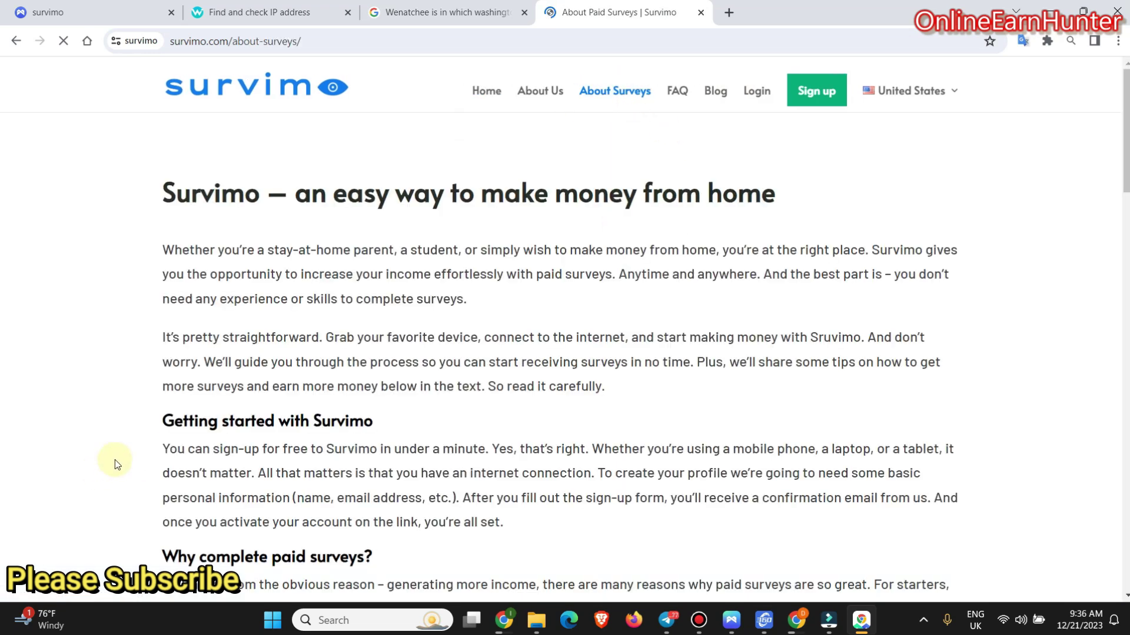
click(496, 96)
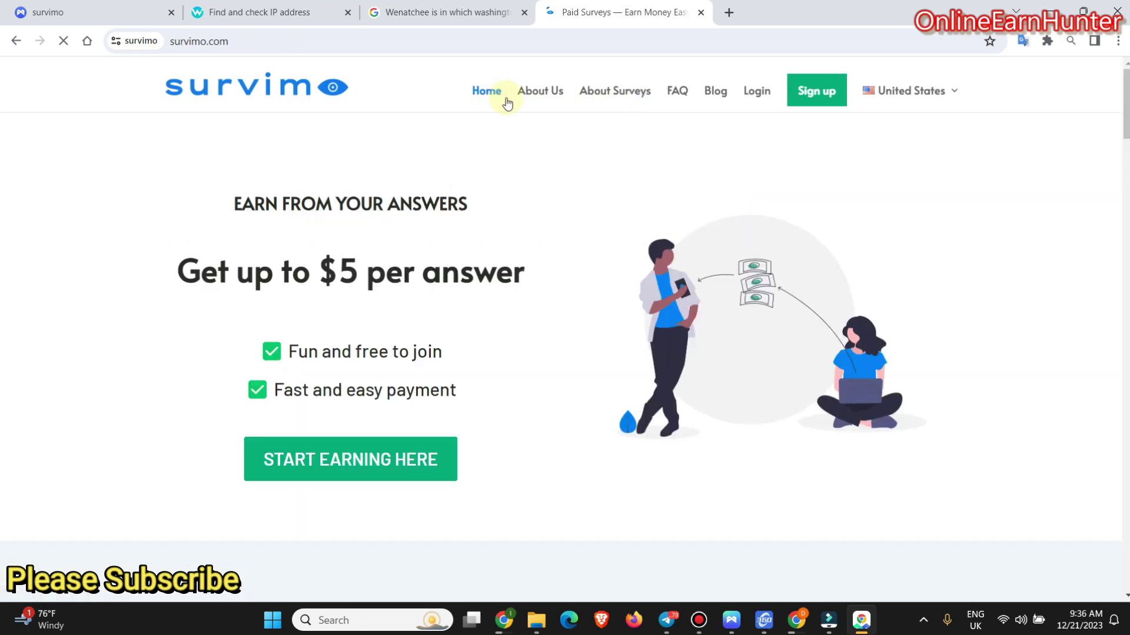
click(747, 91)
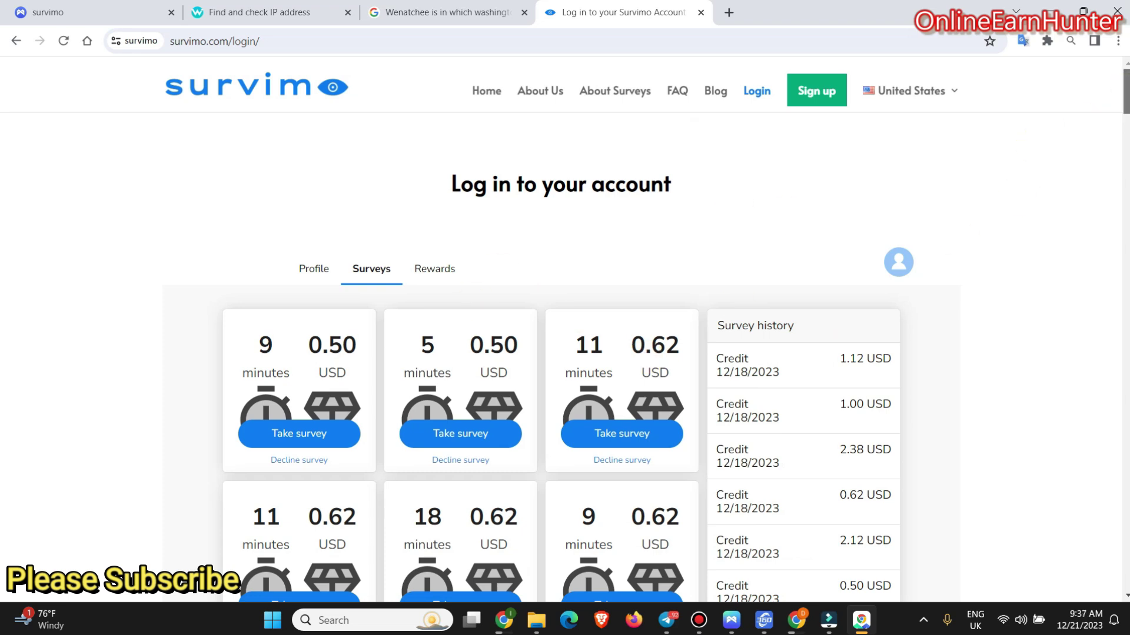
scroll(565, 353, down, 5)
mouse_move(1125, 117)
mouse_down()
mouse_move(1125, 175)
mouse_move(1125, 105)
mouse_up()
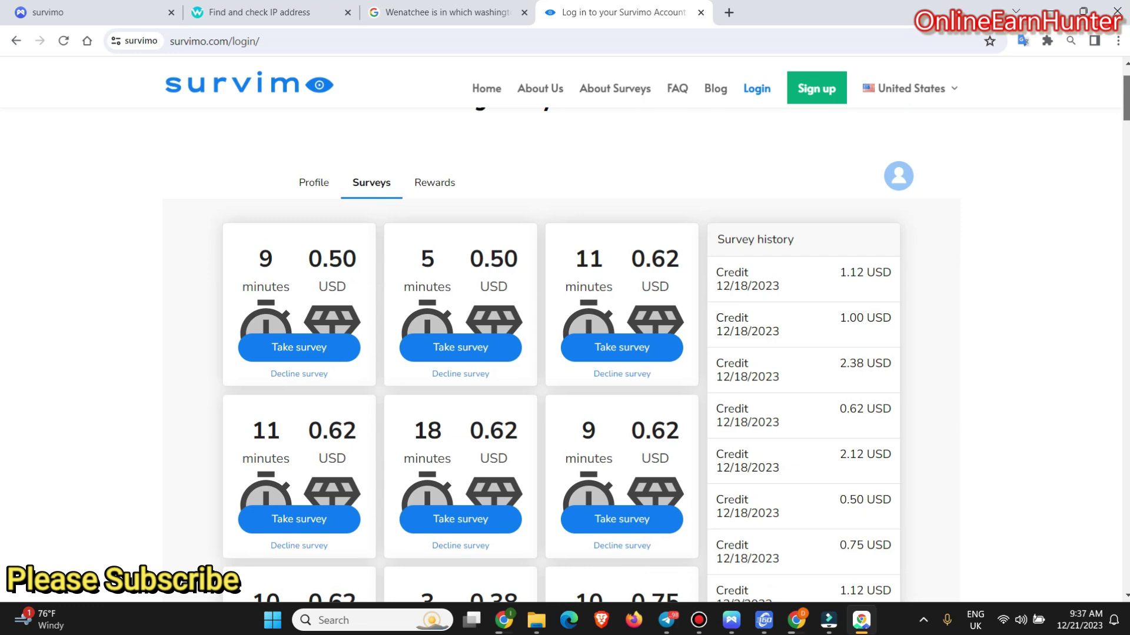
scroll(565, 353, up, 1)
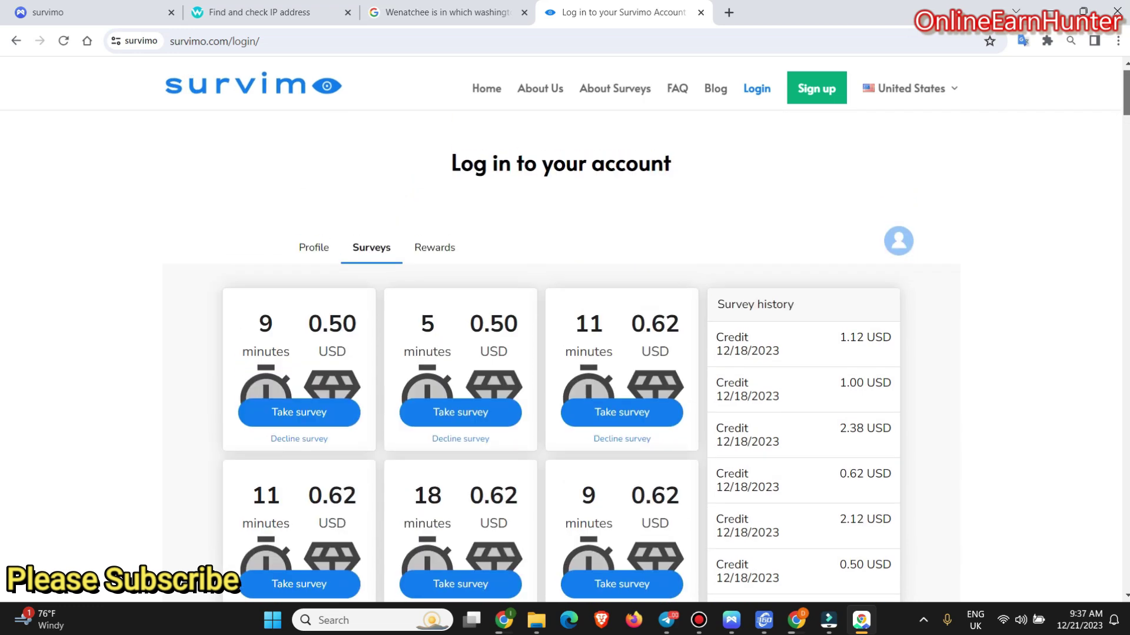
scroll(1125, 189, down, 15)
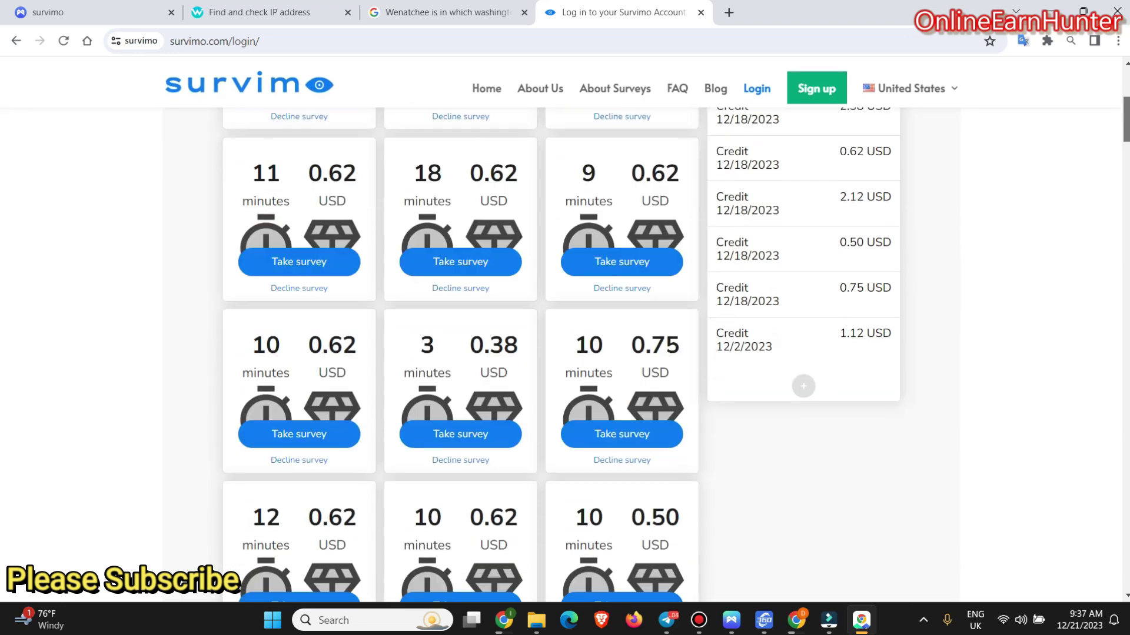
scroll(1125, 189, down, 7)
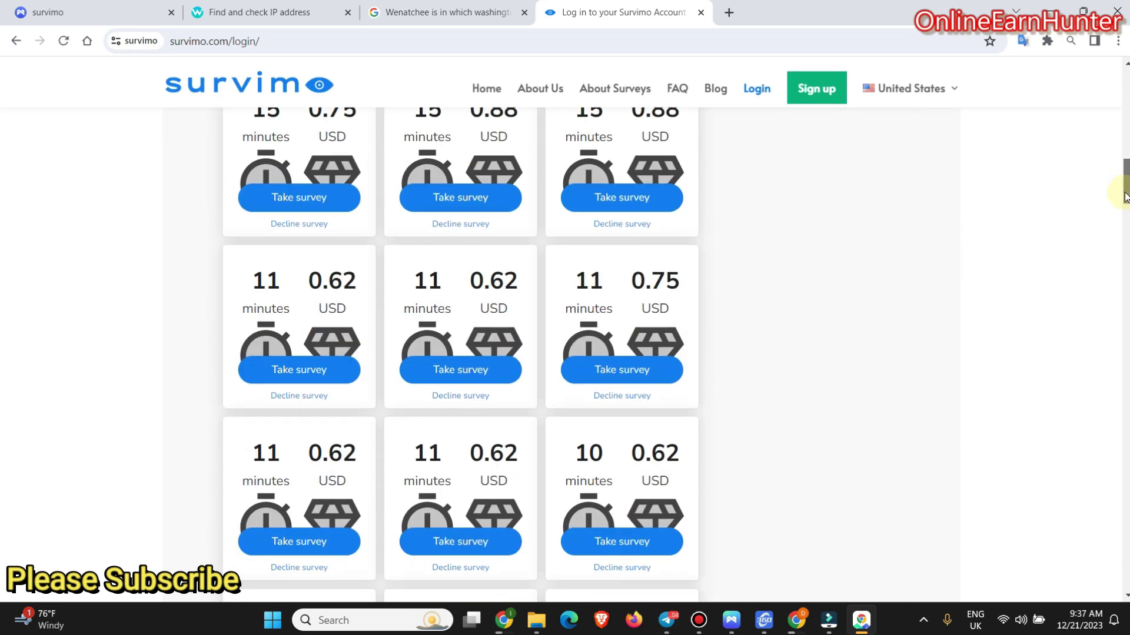
drag(1125, 221, 1125, 101)
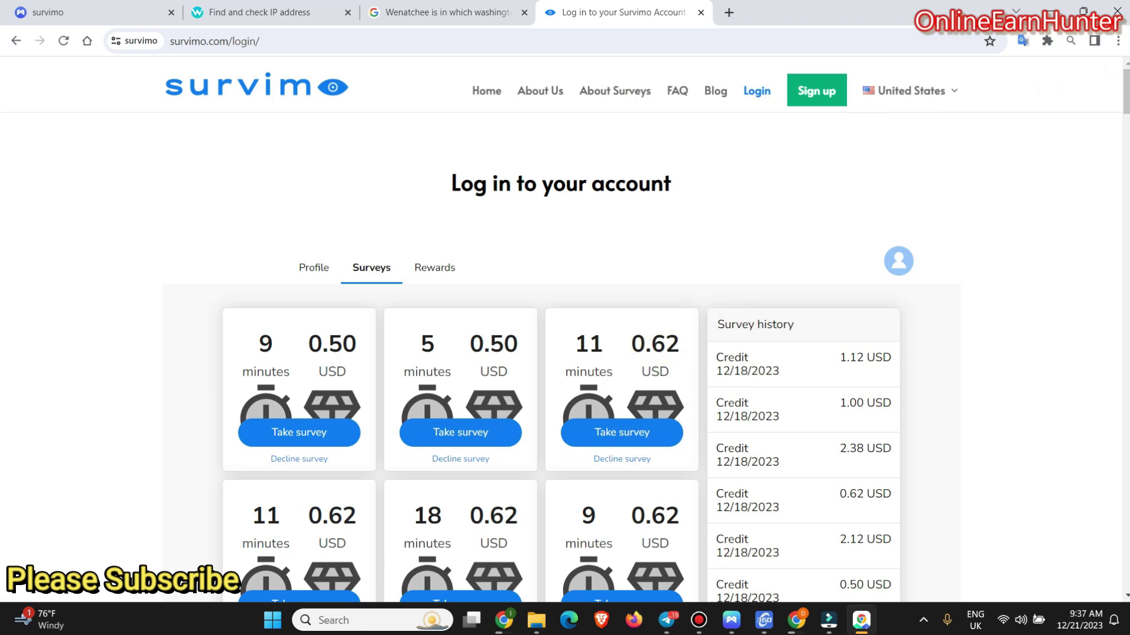
drag(1125, 94, 1079, 133)
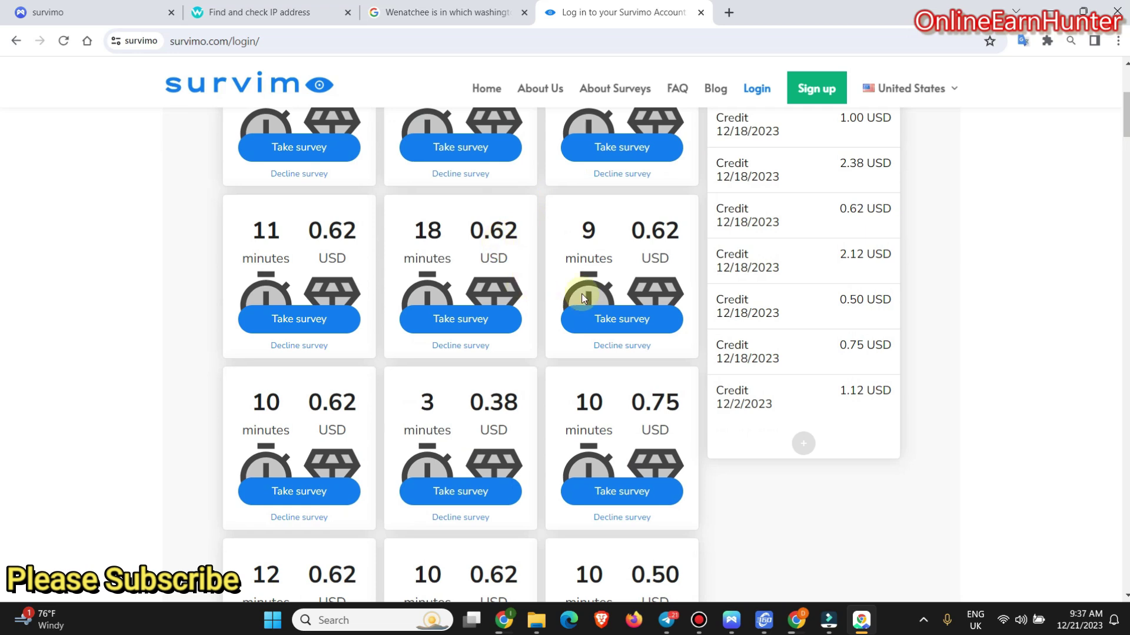
scroll(580, 292, up, 5)
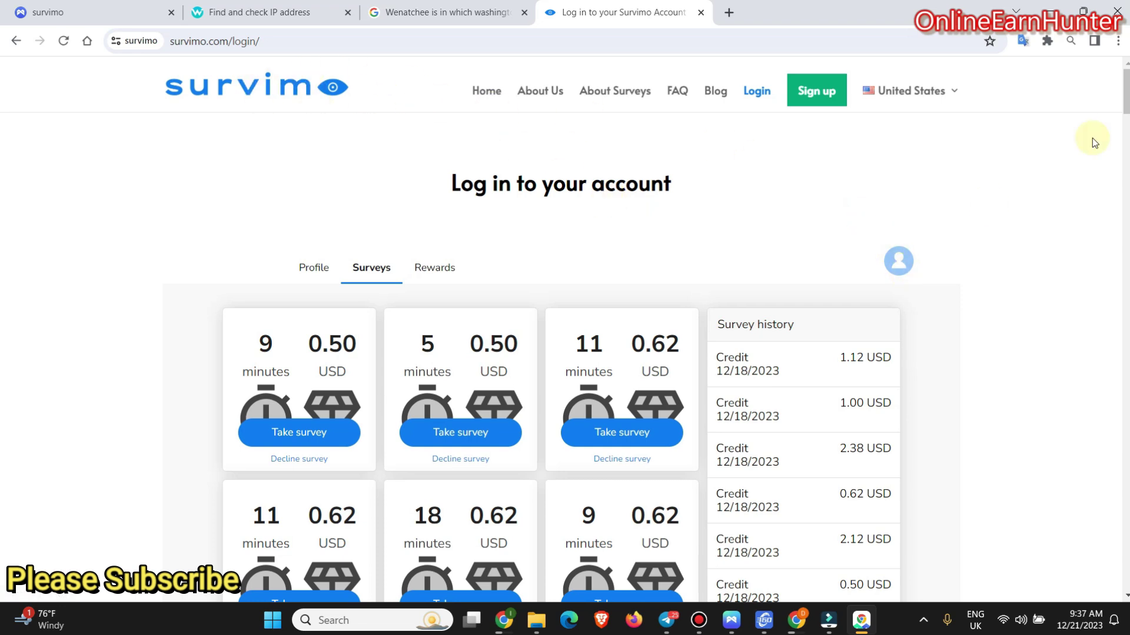
drag(1126, 93, 1126, 103)
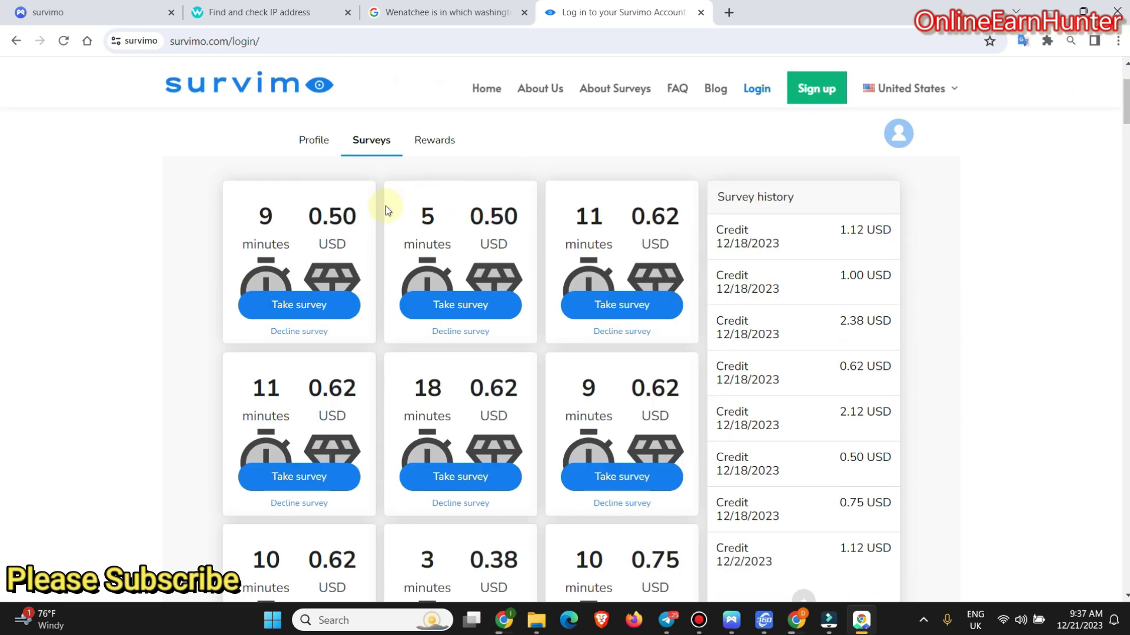
triple_click(419, 219)
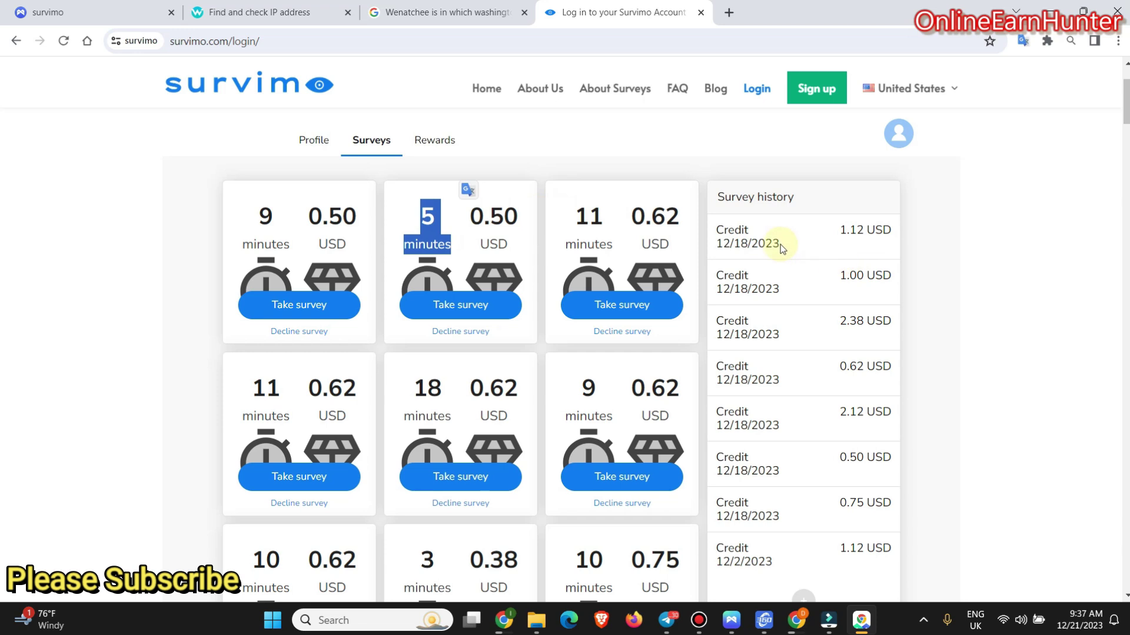
click(612, 233)
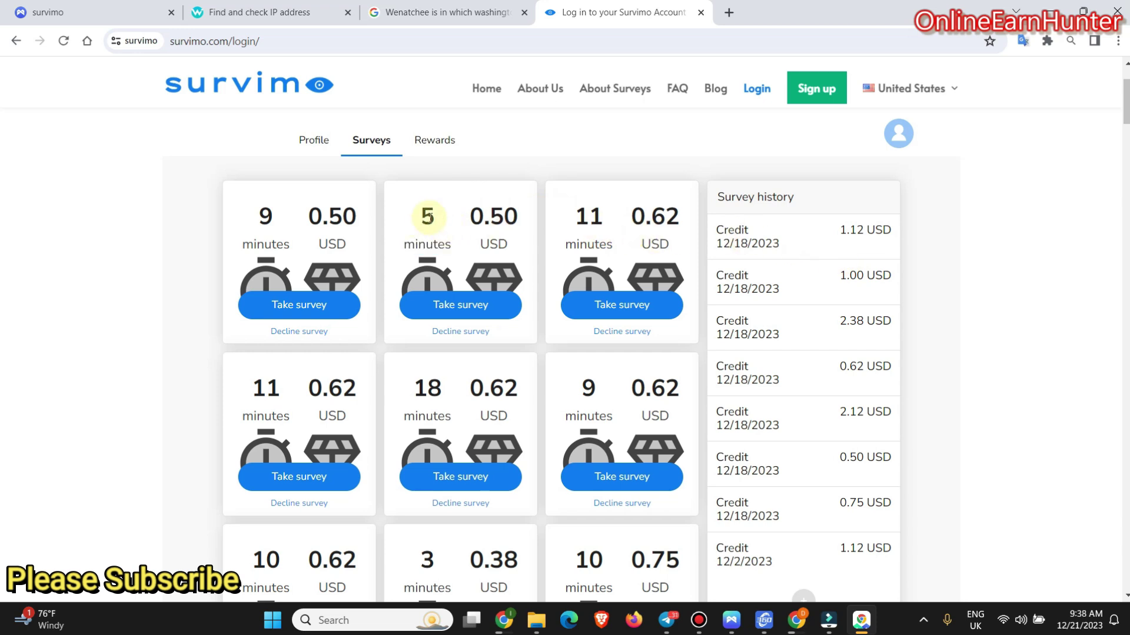
double_click(437, 220)
click(455, 224)
scroll(562, 353, up, 2)
scroll(562, 352, down, 3)
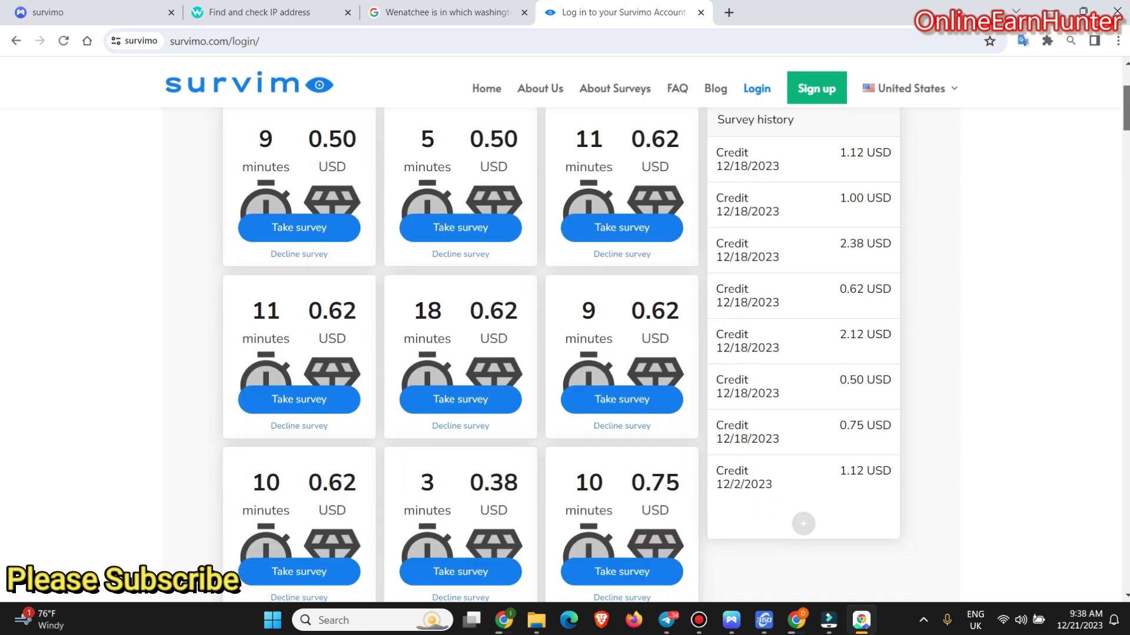
drag(1127, 116, 1126, 148)
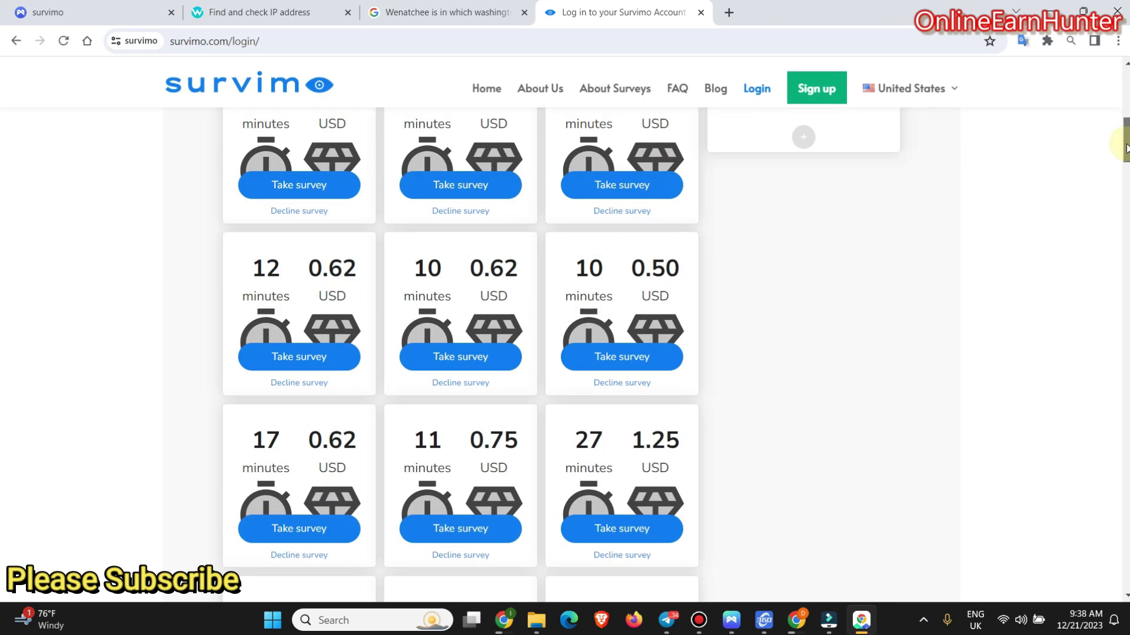
drag(633, 440, 657, 438)
drag(650, 269, 645, 269)
drag(1125, 152, 1124, 113)
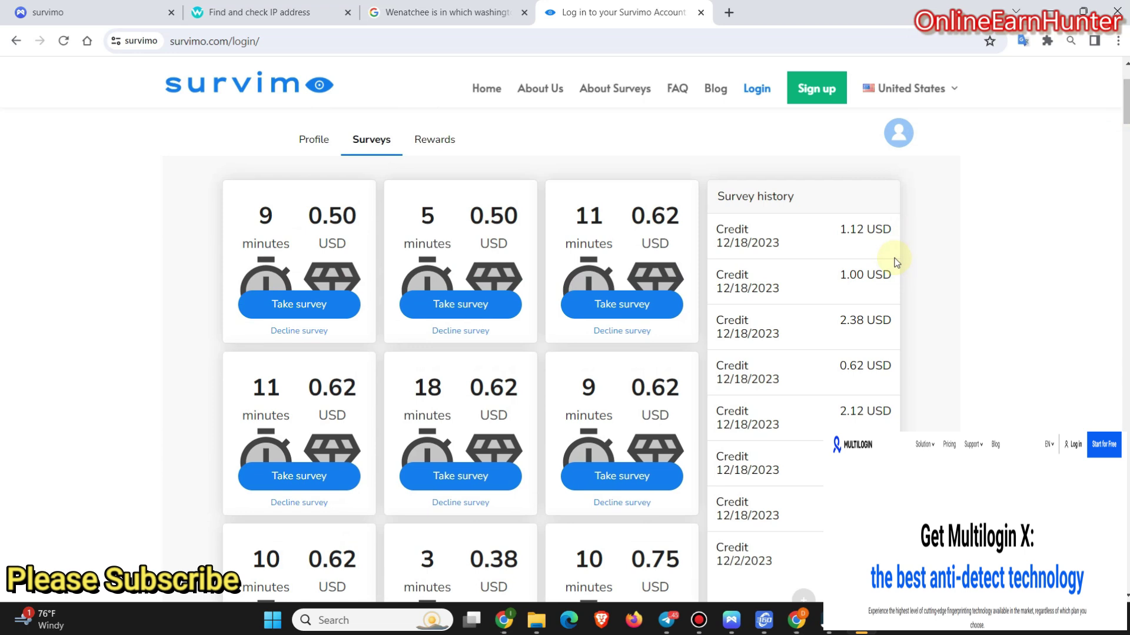
- Switch to the Rewards tab showing the 1.00 USD balance and payout activity
click(423, 140)
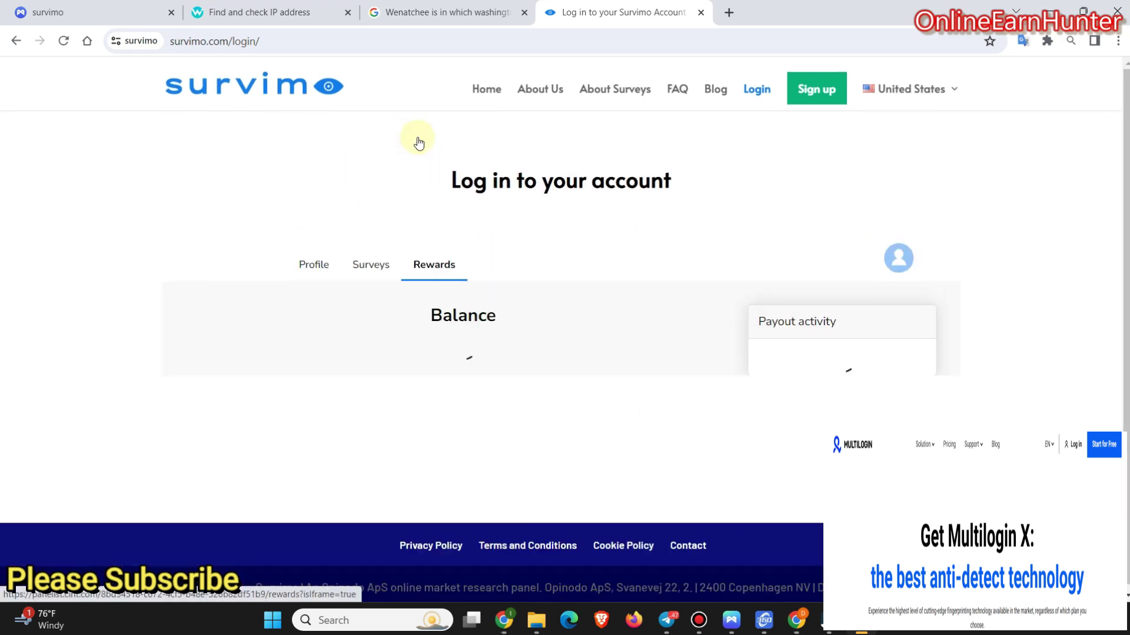